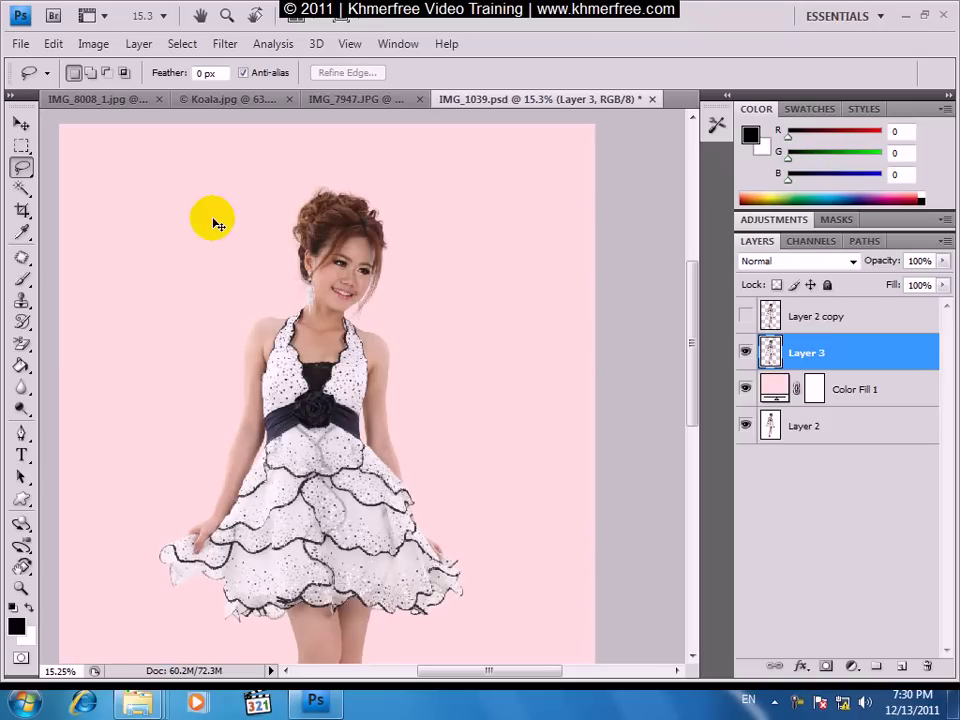
# Step: Zoom to about 97% and pan from the face down to the legs below the skirt hem
pyautogui.moveTo(289, 232); pyautogui.dragTo(420, 376)
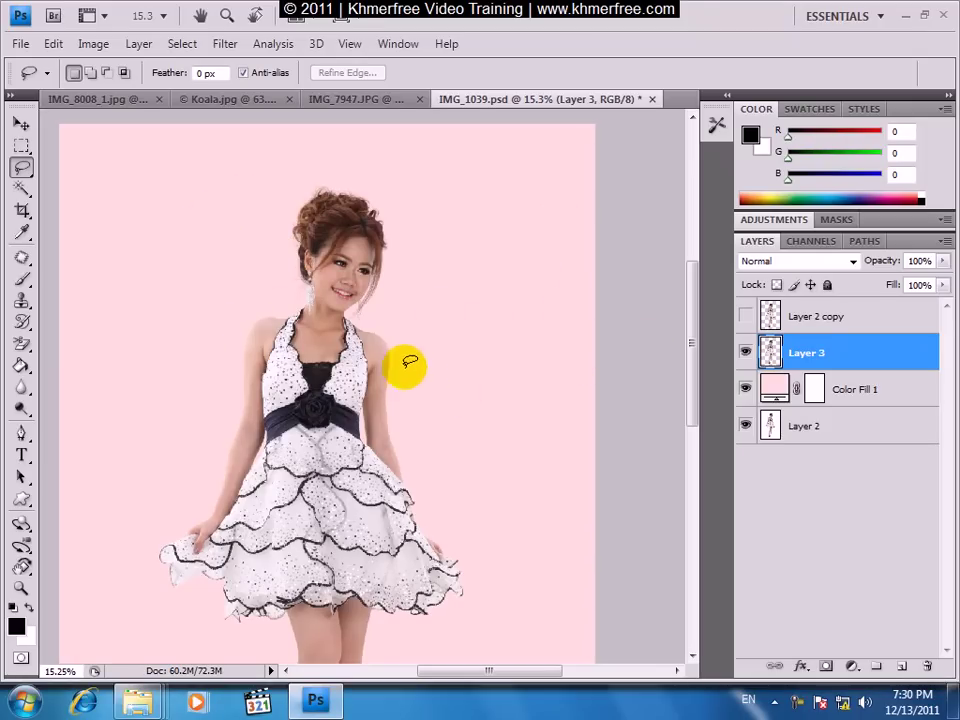
pyautogui.moveTo(266, 222)
pyautogui.mouseDown()
pyautogui.moveTo(398, 410)
pyautogui.moveTo(426, 470)
pyautogui.mouseUp()
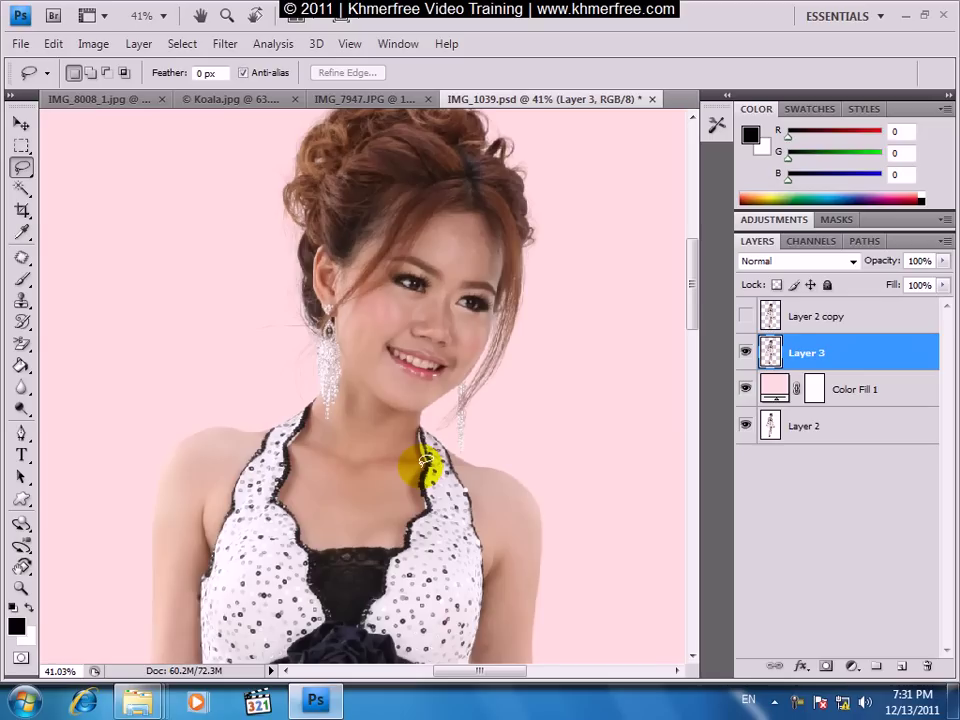
pyautogui.moveTo(424, 462); pyautogui.dragTo(484, 346)
pyautogui.scroll(-3, 514, 377)
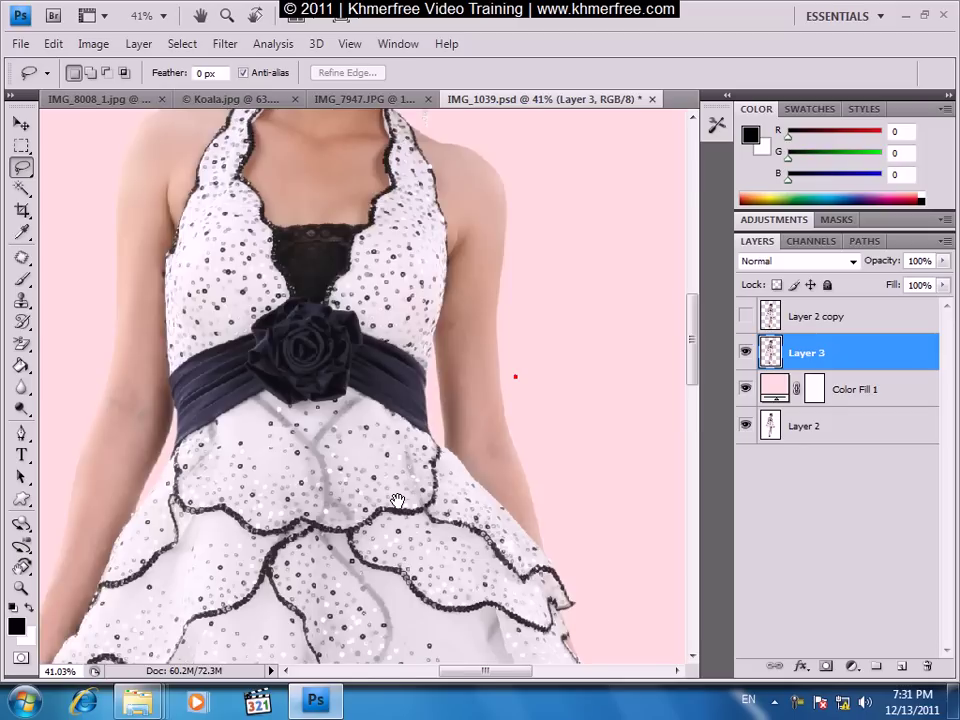
pyautogui.scroll(-3, 514, 377)
pyautogui.scroll(-2, 430, 460)
pyautogui.scroll(-5, 350, 543)
pyautogui.moveTo(176, 300)
pyautogui.mouseDown()
pyautogui.moveTo(390, 523)
pyautogui.moveTo(332, 319)
pyautogui.moveTo(363, 287)
pyautogui.moveTo(321, 386)
pyautogui.mouseUp()
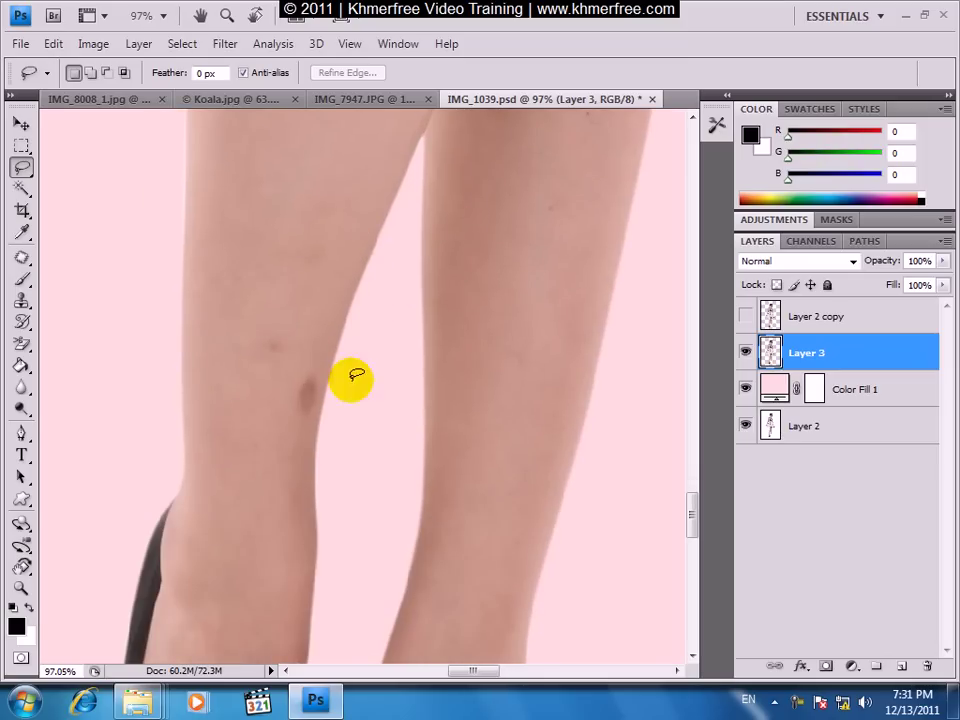
pyautogui.moveTo(414, 306); pyautogui.dragTo(390, 428)
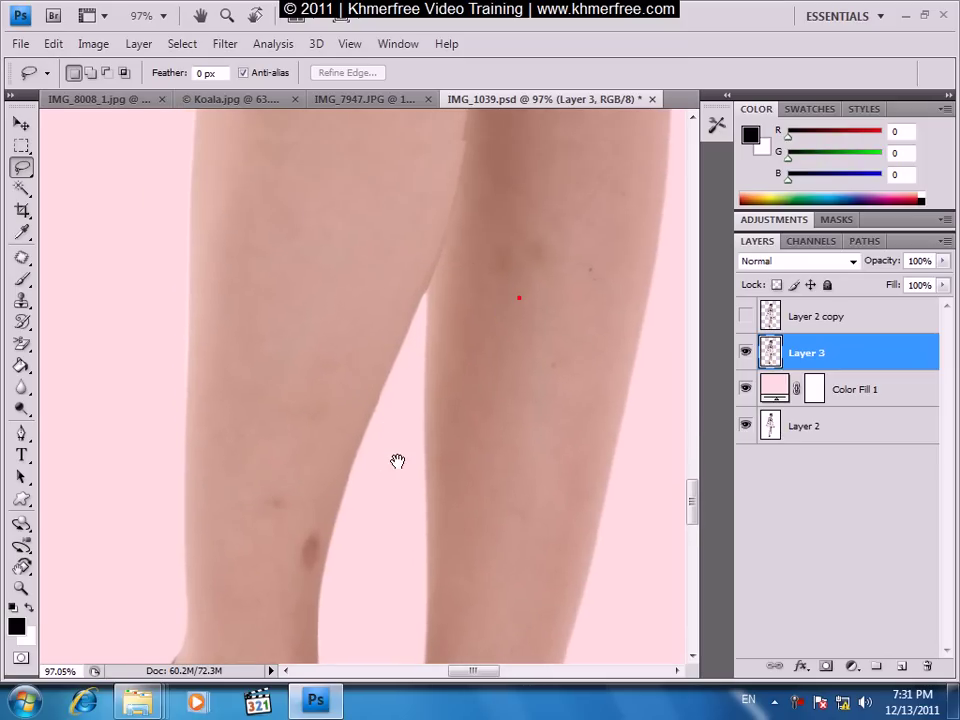
pyautogui.moveTo(422, 229); pyautogui.dragTo(444, 527)
pyautogui.moveTo(373, 221); pyautogui.dragTo(414, 484)
pyautogui.moveTo(122, 343); pyautogui.dragTo(101, 327)
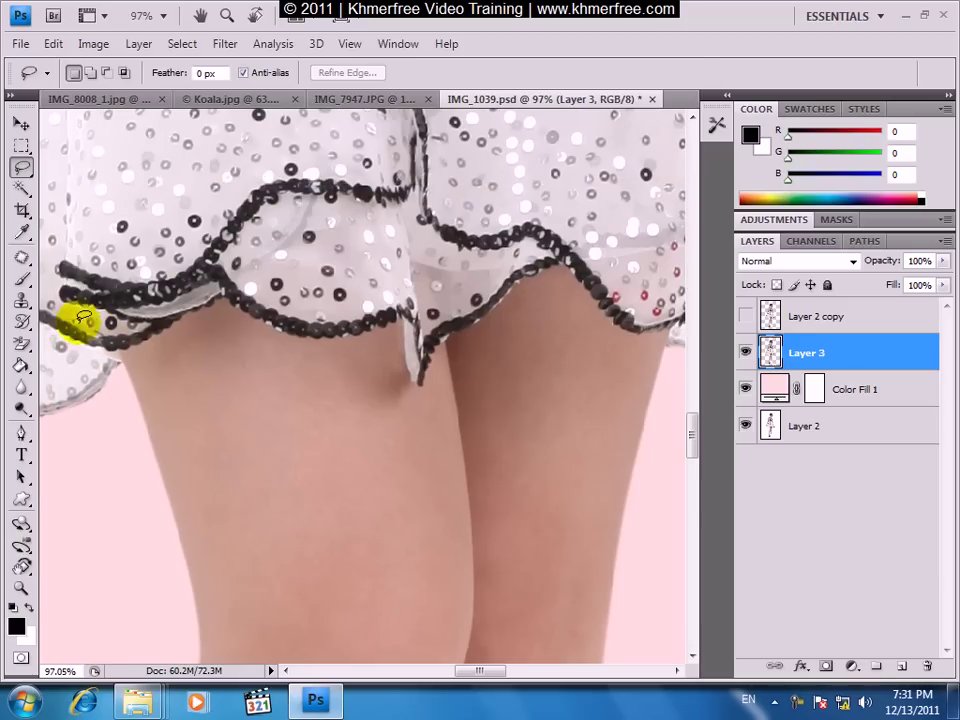
# Step: Select the Spot Healing Brush Tool, set to a 19 px brush with Proximity Match
pyautogui.click(22, 262)
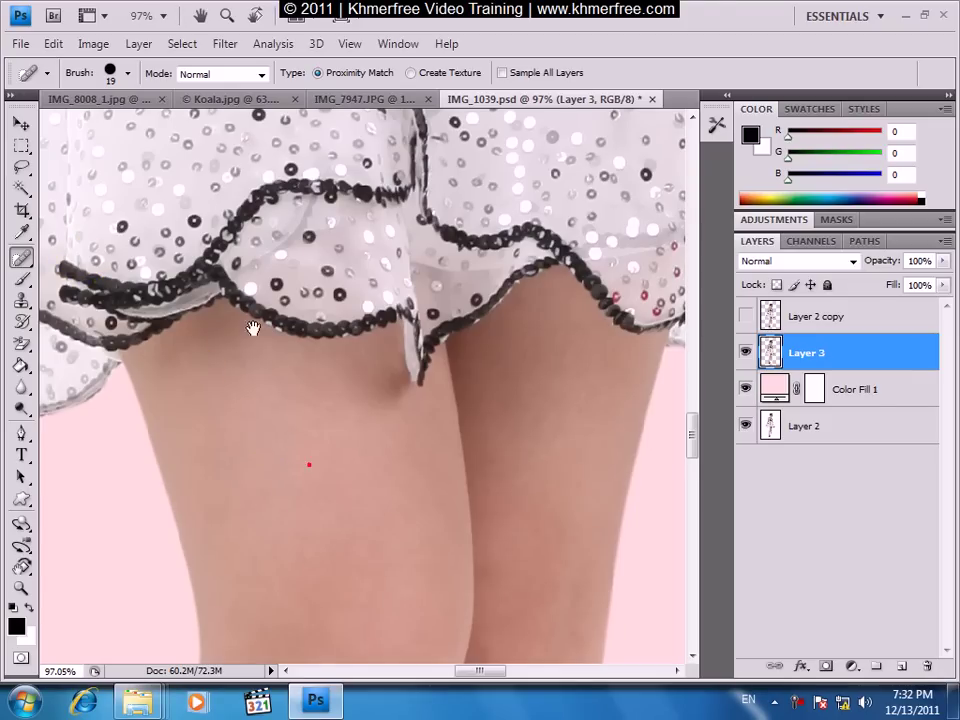
# Step: Spot-heal the small dark blemishes on the knees and shins
pyautogui.scroll(-5, 265, 448)
pyautogui.moveTo(252, 448); pyautogui.dragTo(231, 487)
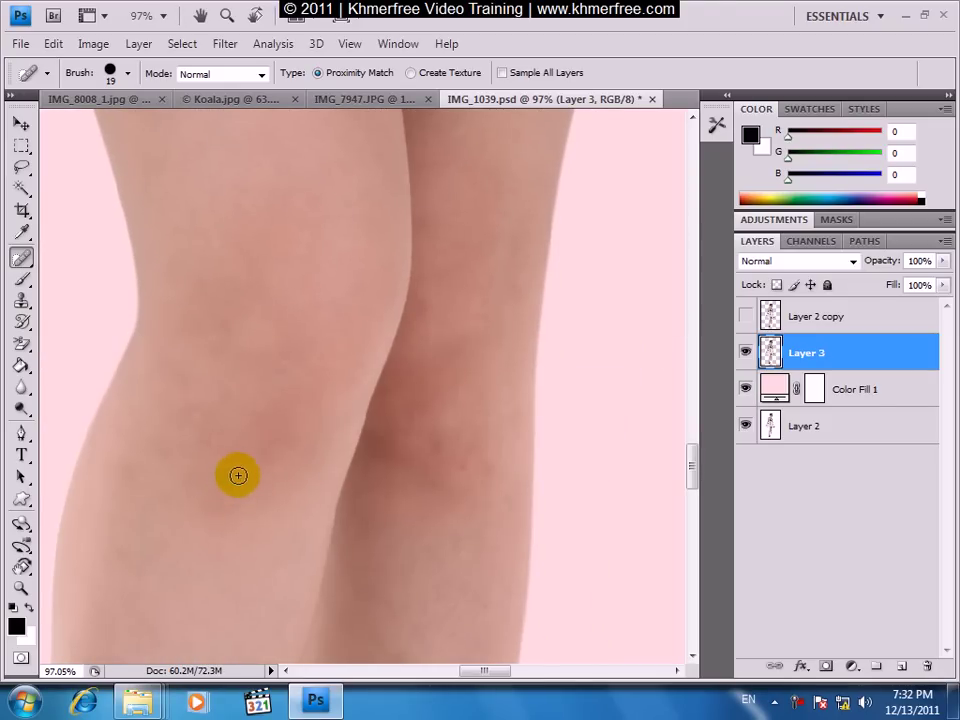
pyautogui.moveTo(210, 380); pyautogui.dragTo(186, 418)
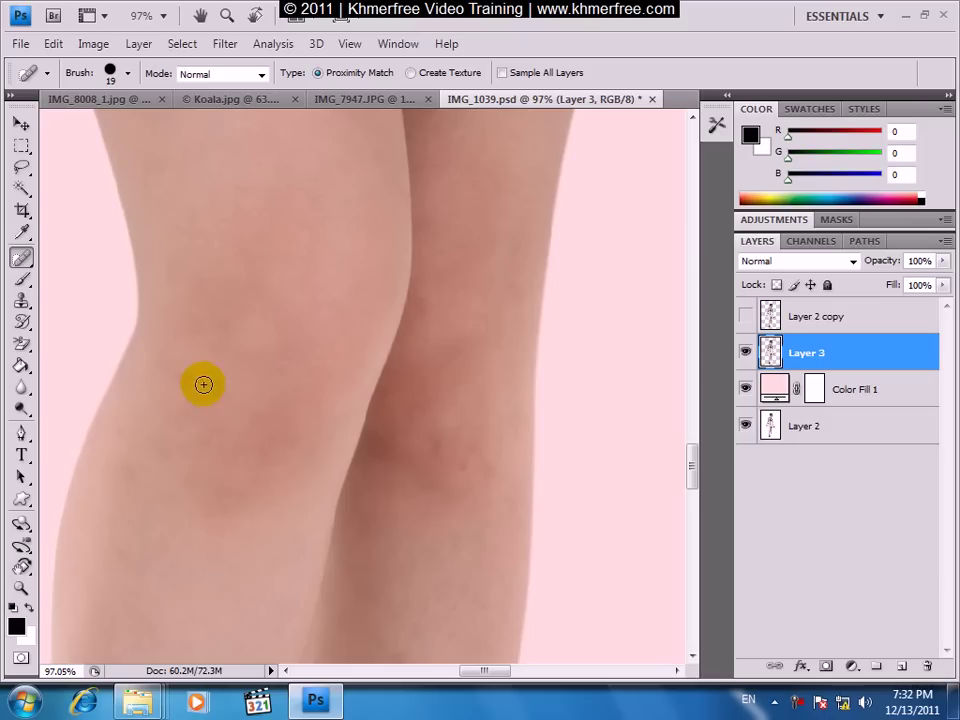
pyautogui.moveTo(190, 360); pyautogui.dragTo(165, 400)
pyautogui.moveTo(311, 365); pyautogui.dragTo(265, 425)
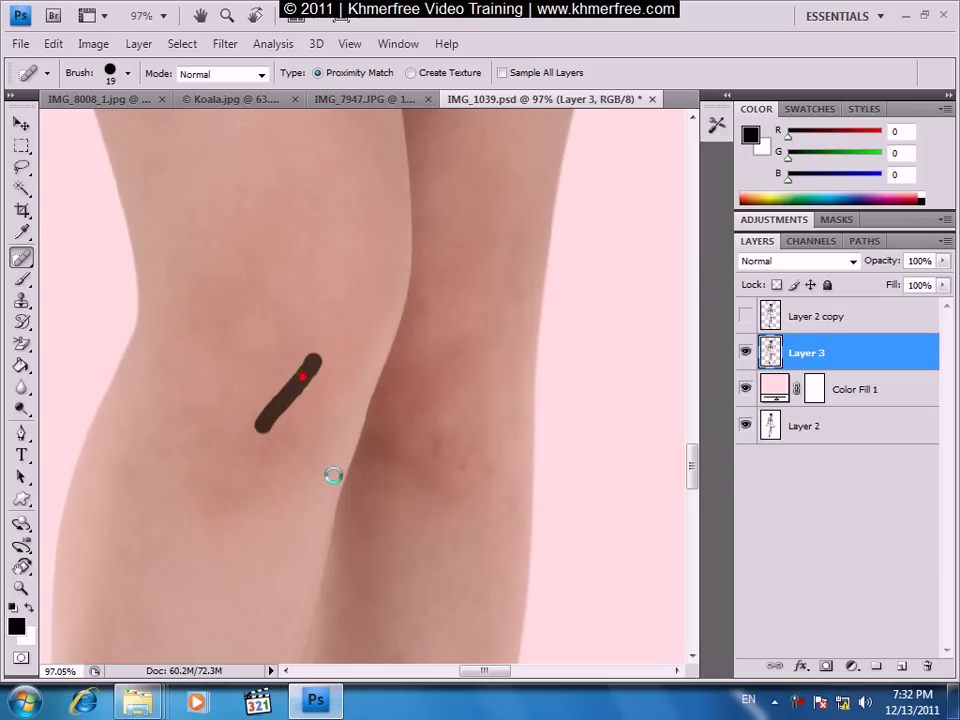
pyautogui.moveTo(398, 450); pyautogui.dragTo(349, 318)
pyautogui.moveTo(381, 490); pyautogui.dragTo(358, 545)
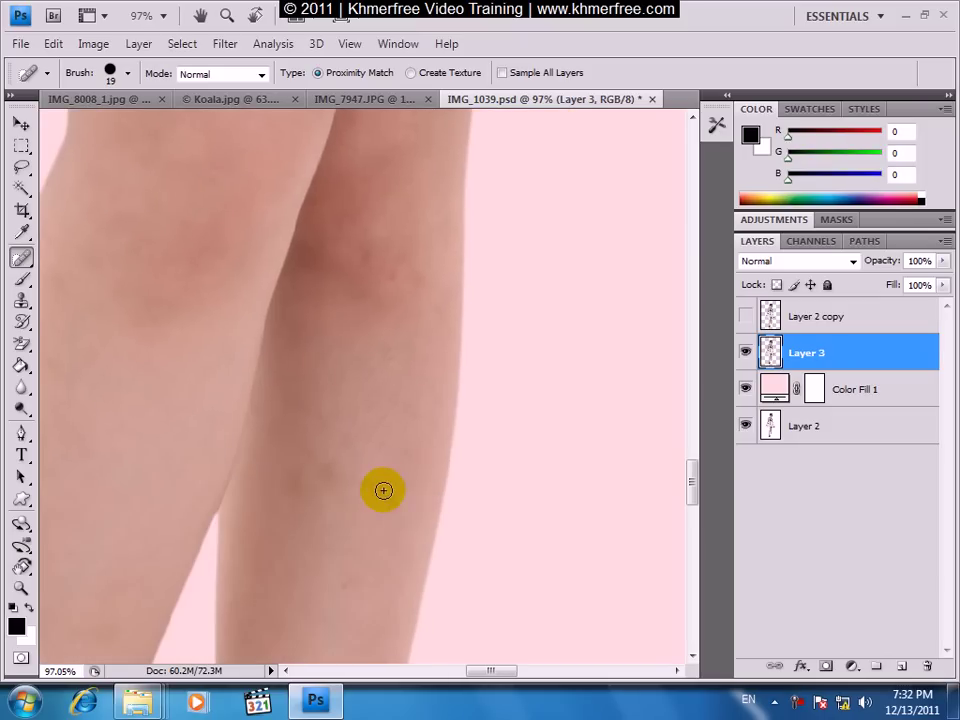
pyautogui.moveTo(375, 590)
pyautogui.mouseDown()
pyautogui.moveTo(403, 465)
pyautogui.moveTo(396, 437)
pyautogui.moveTo(378, 440)
pyautogui.mouseUp()
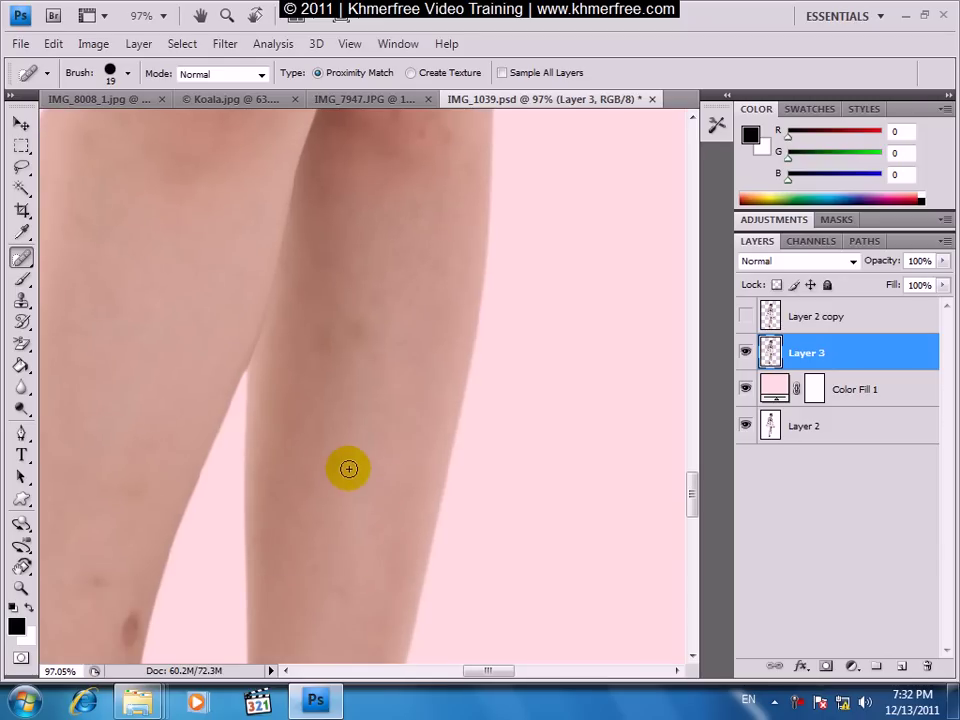
# Step: Enlarge the healing brush to 23 px and heal the shin's red blemishes
pyautogui.rightClick(350, 451)
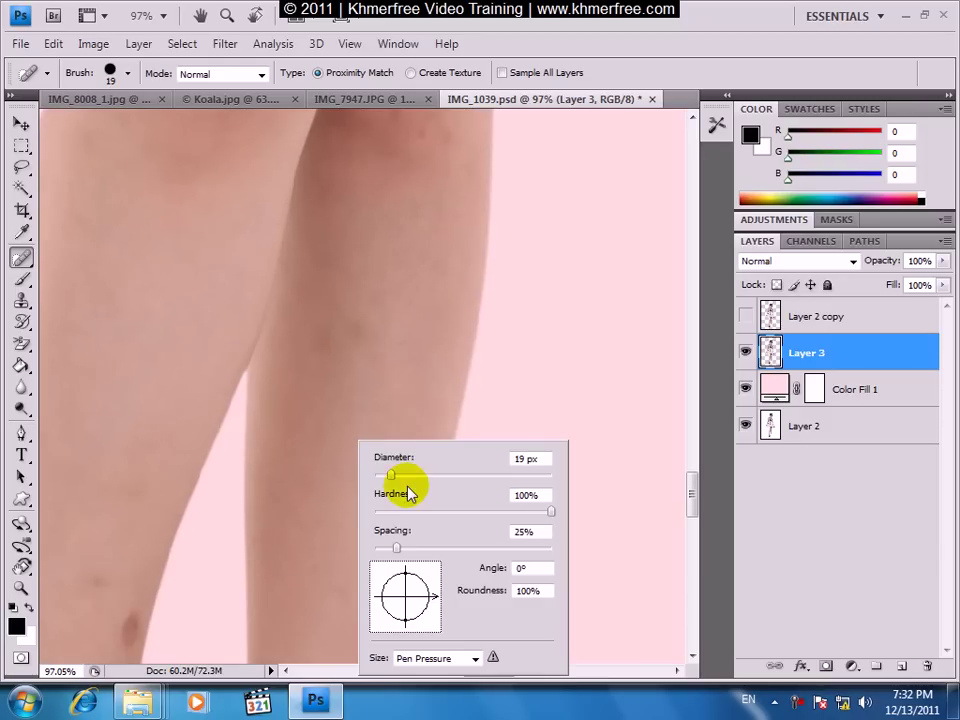
pyautogui.moveTo(397, 476)
pyautogui.mouseDown()
pyautogui.moveTo(406, 476)
pyautogui.moveTo(396, 481)
pyautogui.mouseUp()
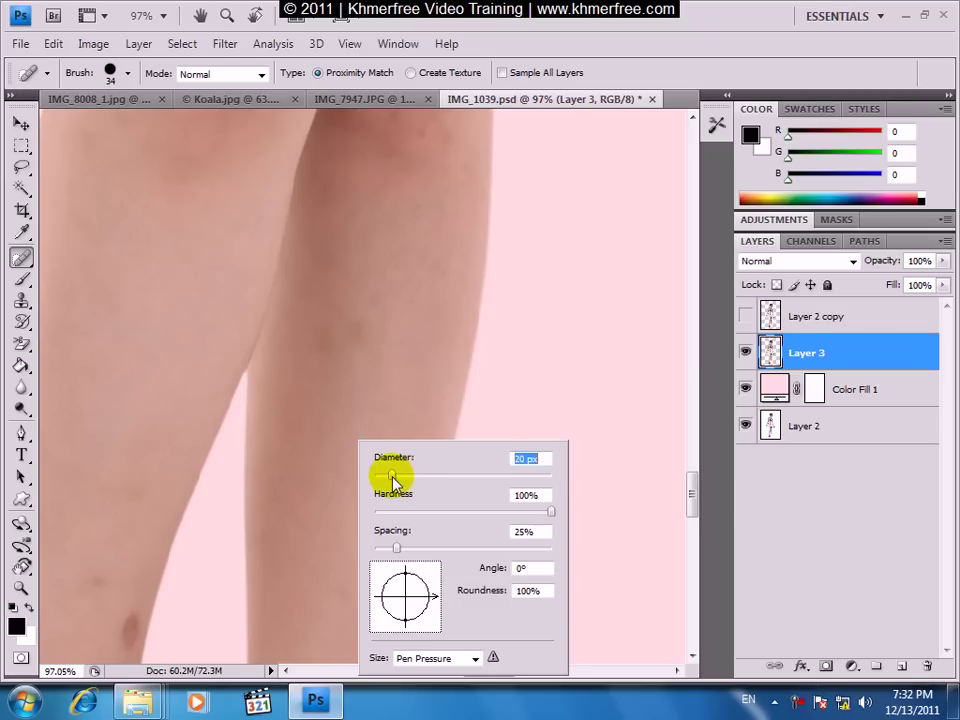
pyautogui.click(369, 326)
pyautogui.moveTo(345, 302); pyautogui.dragTo(306, 386)
pyautogui.moveTo(343, 321); pyautogui.dragTo(321, 369)
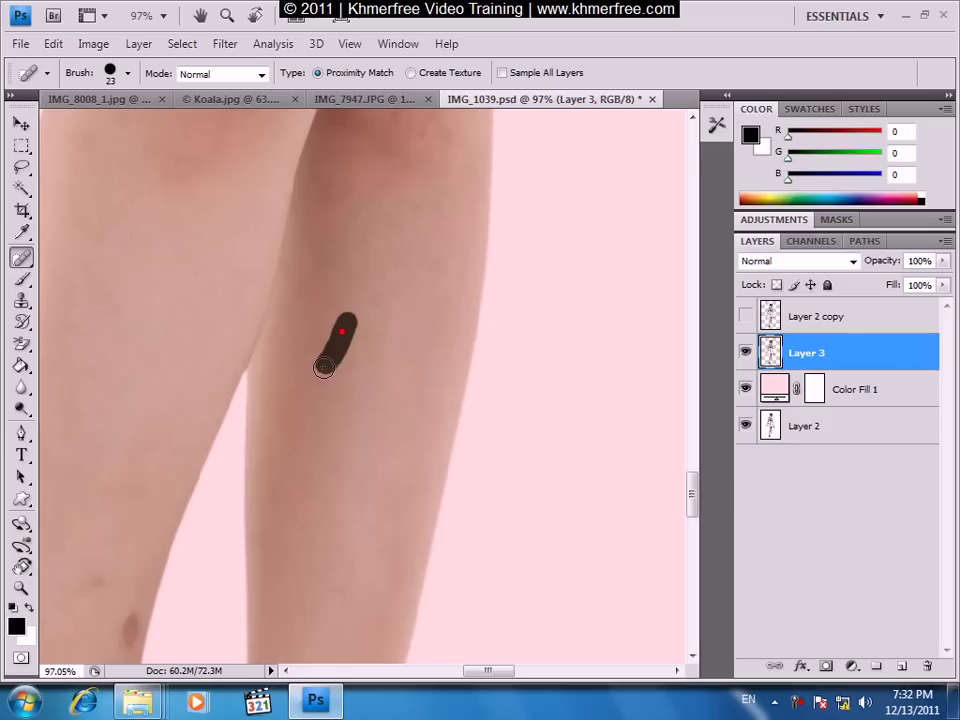
pyautogui.moveTo(193, 507); pyautogui.dragTo(354, 369)
pyautogui.moveTo(275, 432)
pyautogui.mouseDown()
pyautogui.moveTo(240, 456)
pyautogui.moveTo(246, 439)
pyautogui.mouseUp()
pyautogui.moveTo(306, 321)
pyautogui.mouseDown()
pyautogui.moveTo(302, 304)
pyautogui.moveTo(268, 370)
pyautogui.moveTo(225, 395)
pyautogui.mouseUp()
# Step: Dab away the remaining dark spots near the lower leg's edge
pyautogui.click(225, 355)
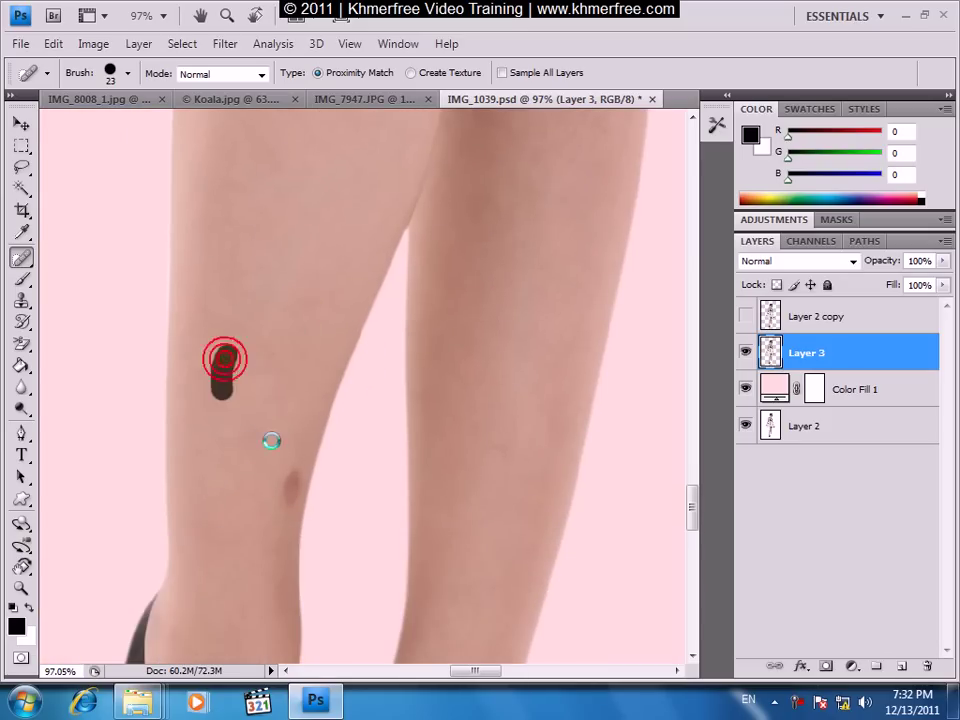
pyautogui.click(285, 467)
pyautogui.moveTo(285, 467); pyautogui.dragTo(285, 505)
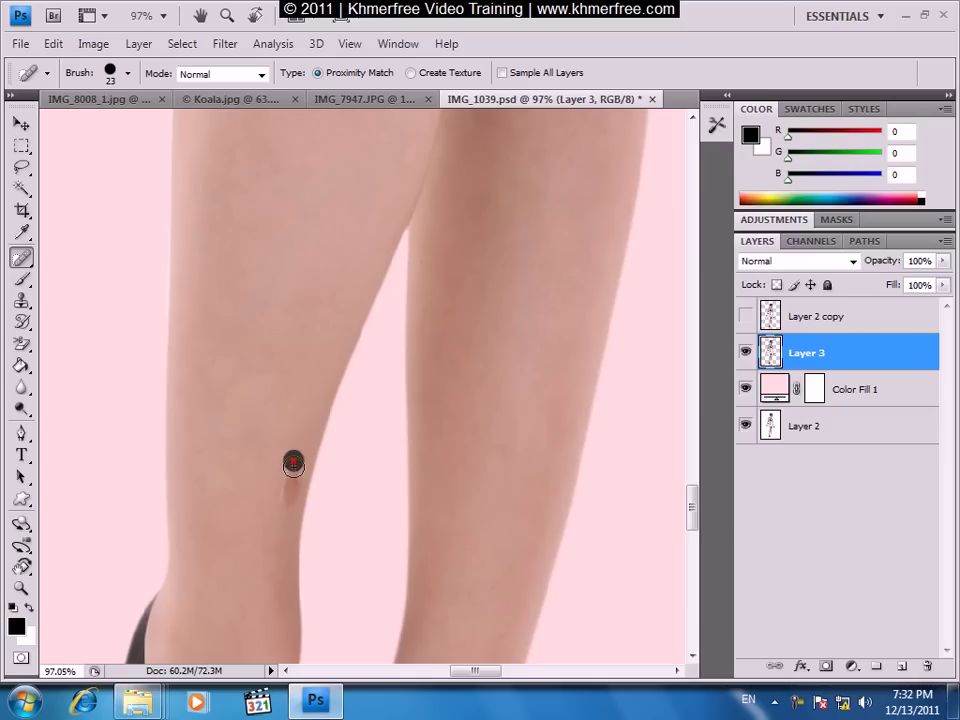
pyautogui.moveTo(299, 453)
pyautogui.mouseDown()
pyautogui.moveTo(291, 503)
pyautogui.moveTo(289, 454)
pyautogui.mouseUp()
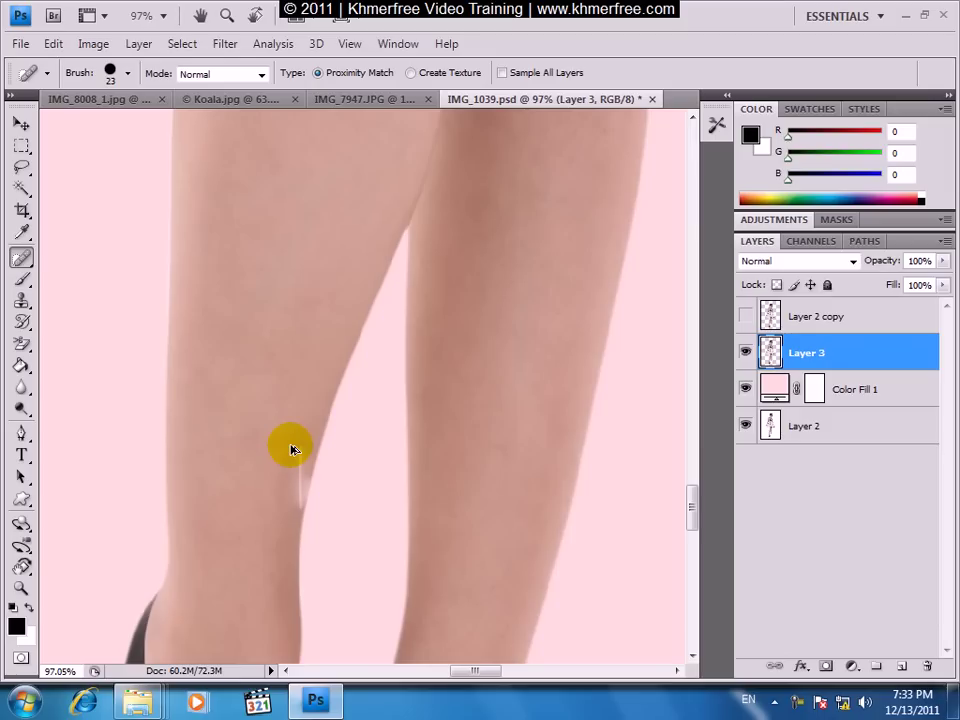
pyautogui.moveTo(290, 500)
pyautogui.mouseDown()
pyautogui.moveTo(289, 446)
pyautogui.moveTo(313, 497)
pyautogui.mouseUp()
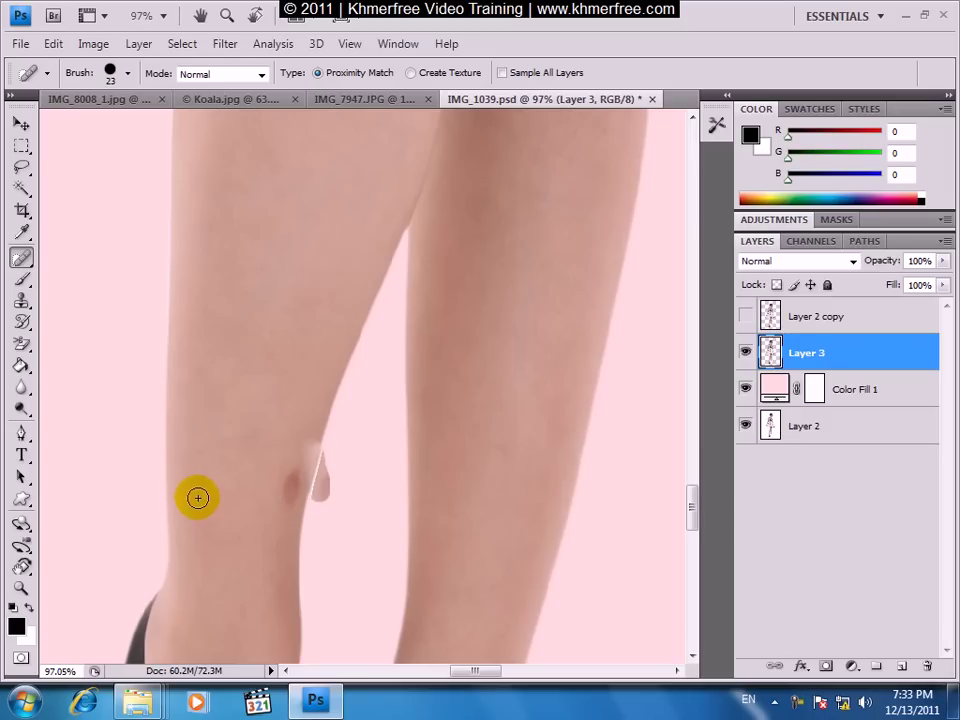
# Step: Undo the stroke that smeared the calf edge and dismiss the Windows colour scheme prompt
pyautogui.hotkey('ctrl', 'z')
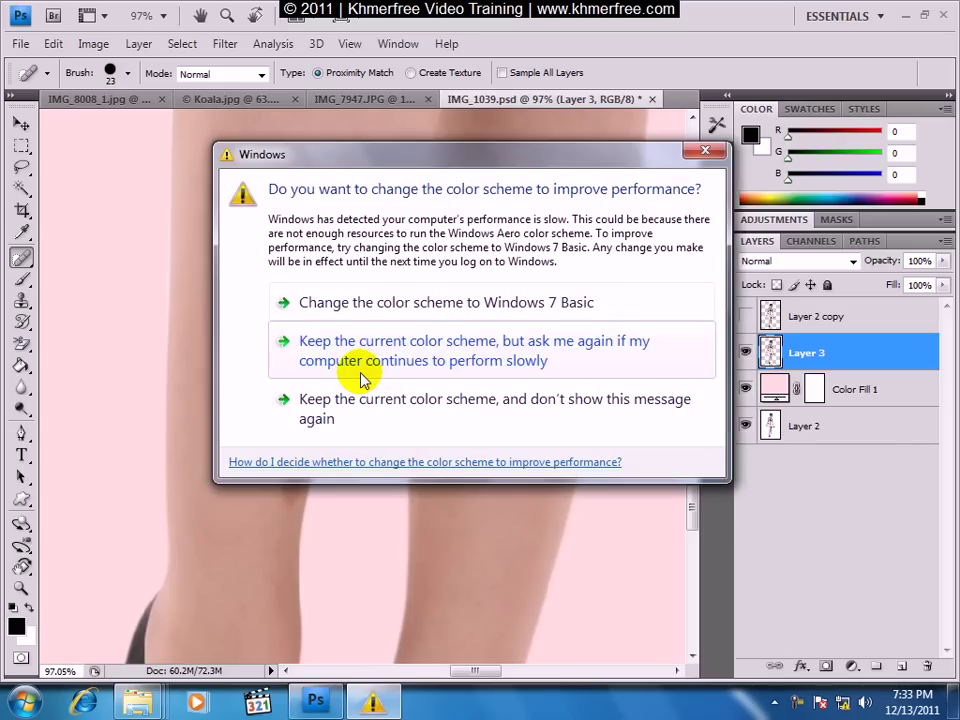
pyautogui.click(704, 152)
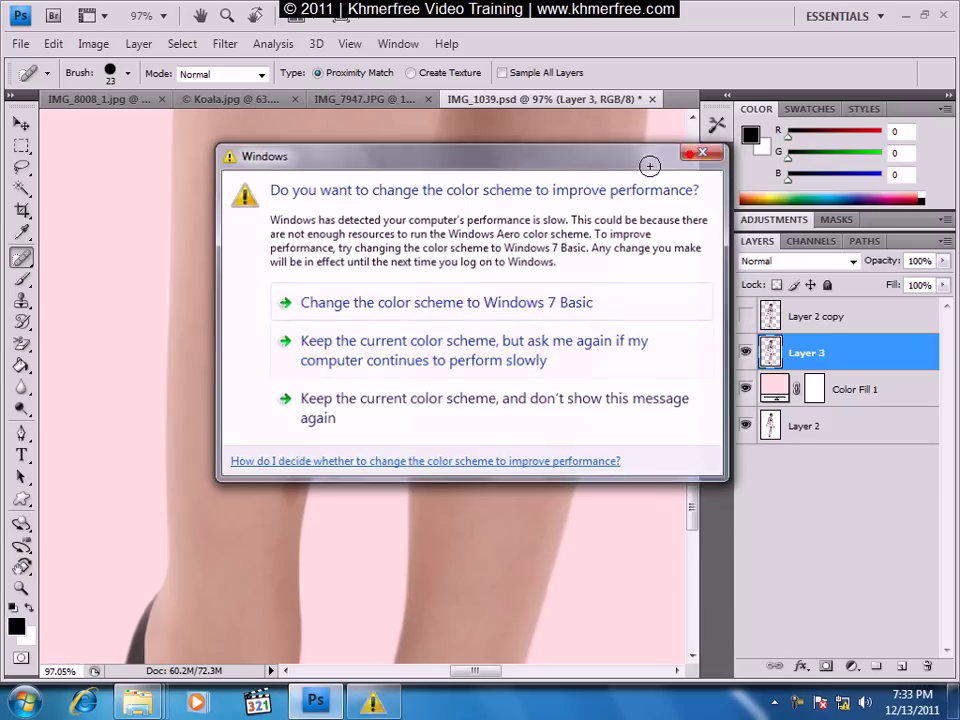
pyautogui.rightClick(22, 259)
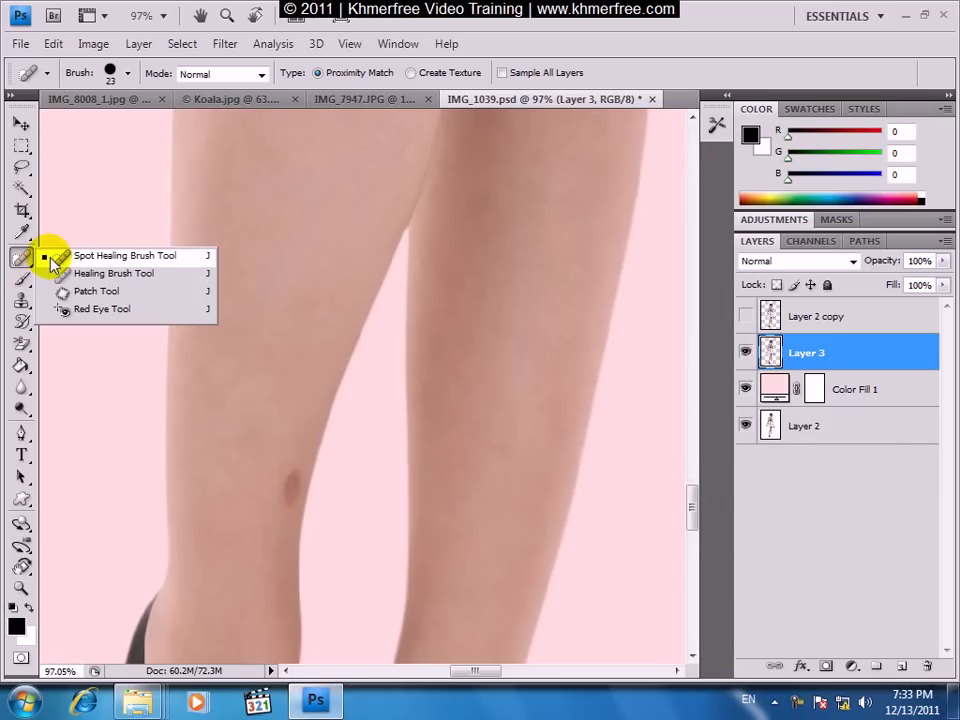
# Step: Keep the Spot Healing Brush and heal the blemishes on the right knee
pyautogui.click(140, 255)
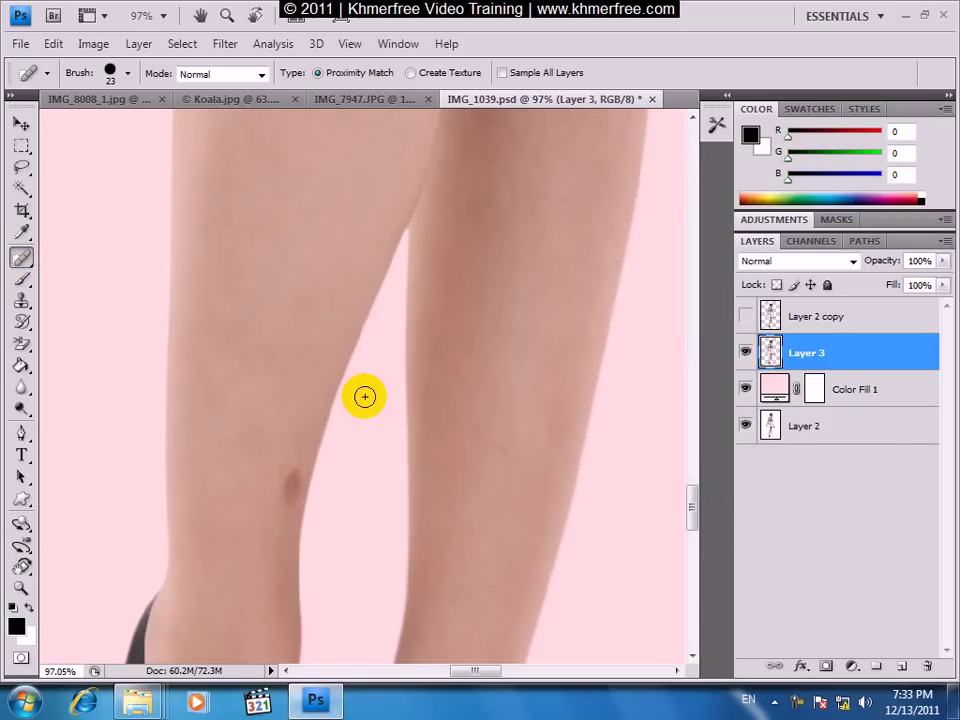
pyautogui.moveTo(474, 172); pyautogui.dragTo(476, 490)
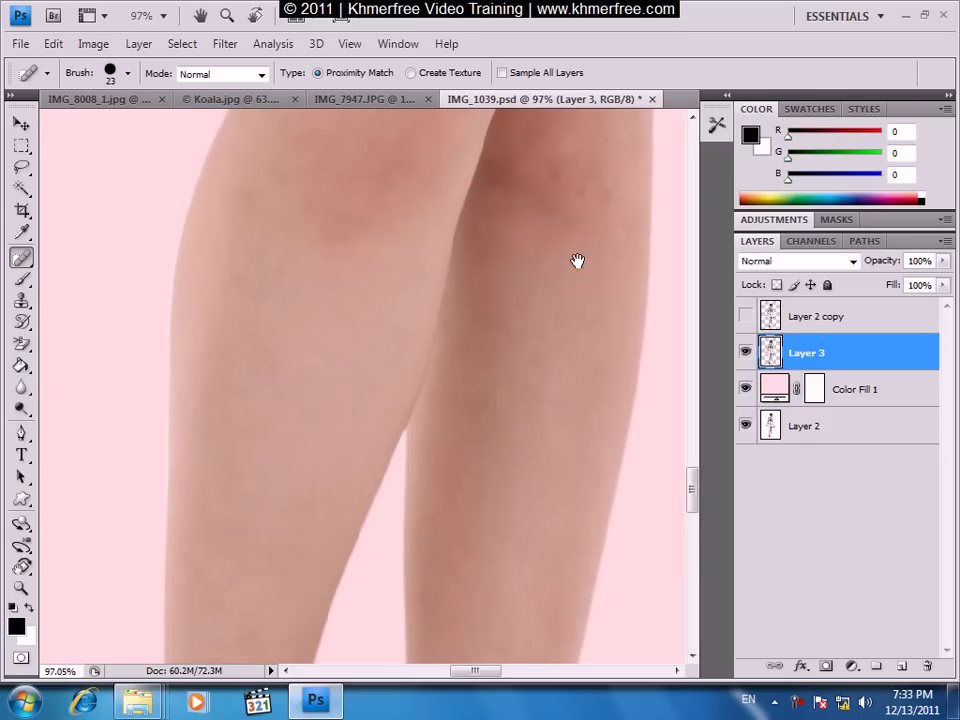
pyautogui.moveTo(578, 261); pyautogui.dragTo(557, 416)
pyautogui.click(589, 330)
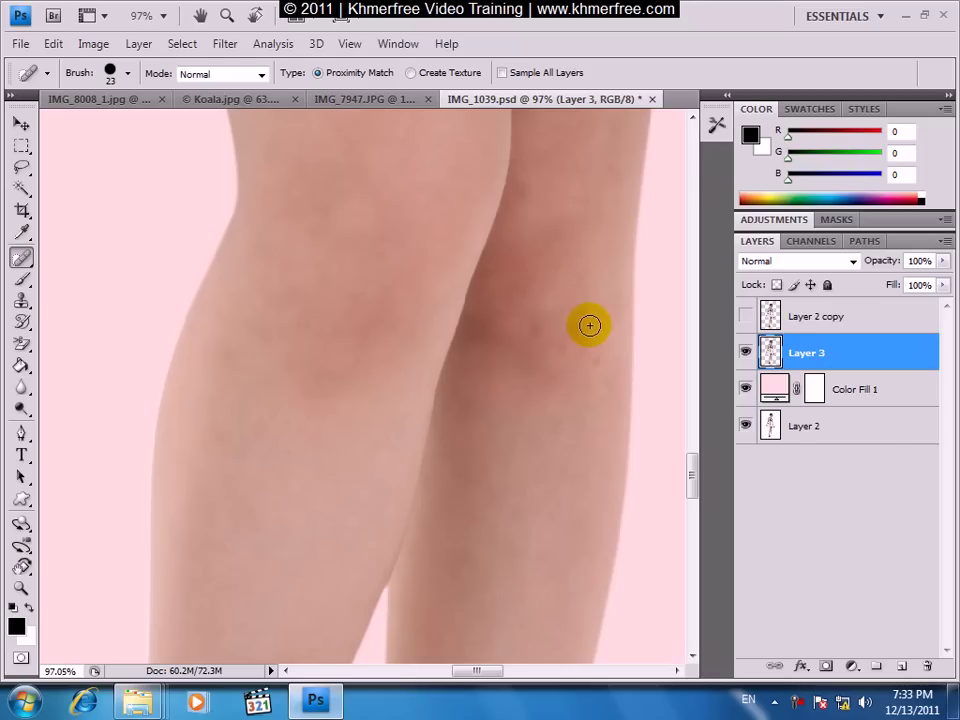
pyautogui.moveTo(598, 369)
pyautogui.mouseDown()
pyautogui.moveTo(598, 332)
pyautogui.moveTo(580, 304)
pyautogui.moveTo(528, 302)
pyautogui.mouseUp()
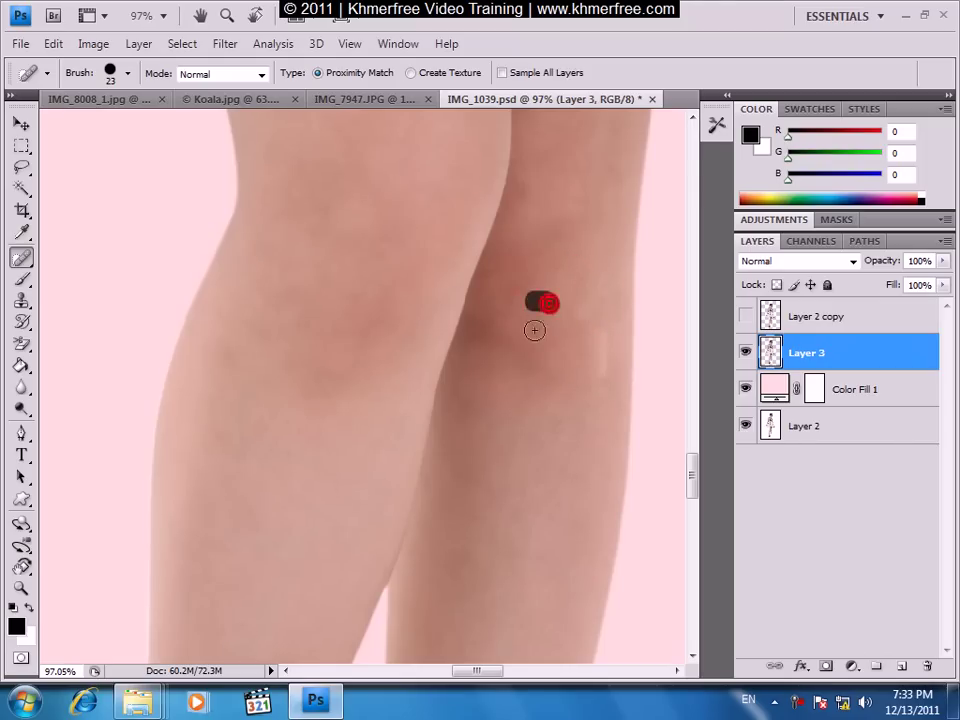
pyautogui.click(512, 294)
# Step: Heal the left knee's spots and the dark streak below it
pyautogui.moveTo(424, 244); pyautogui.dragTo(438, 447)
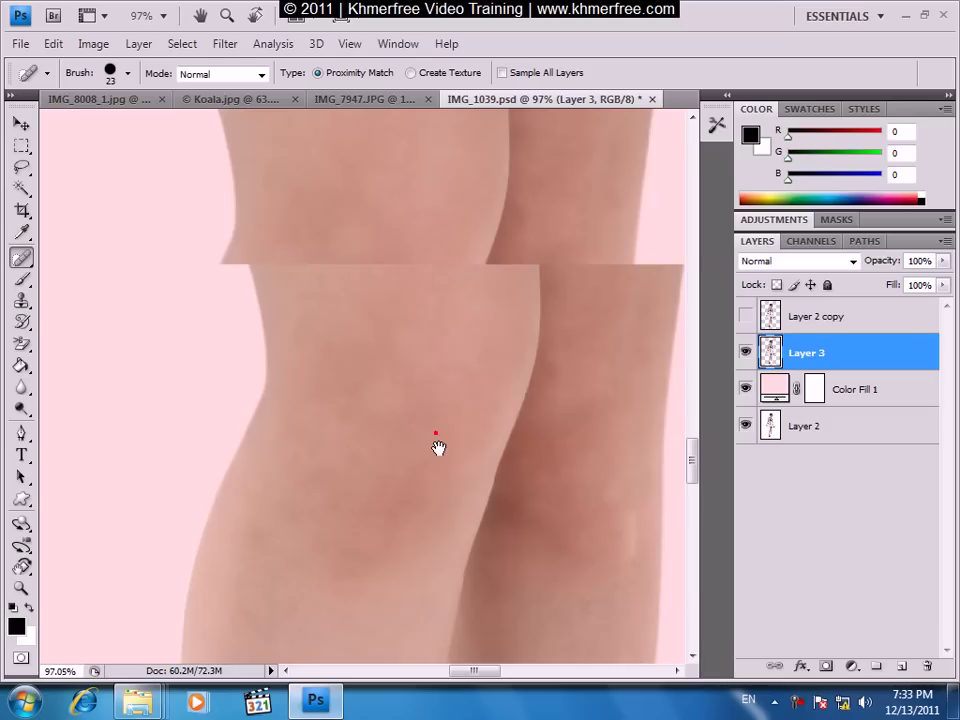
pyautogui.moveTo(366, 402); pyautogui.dragTo(355, 413)
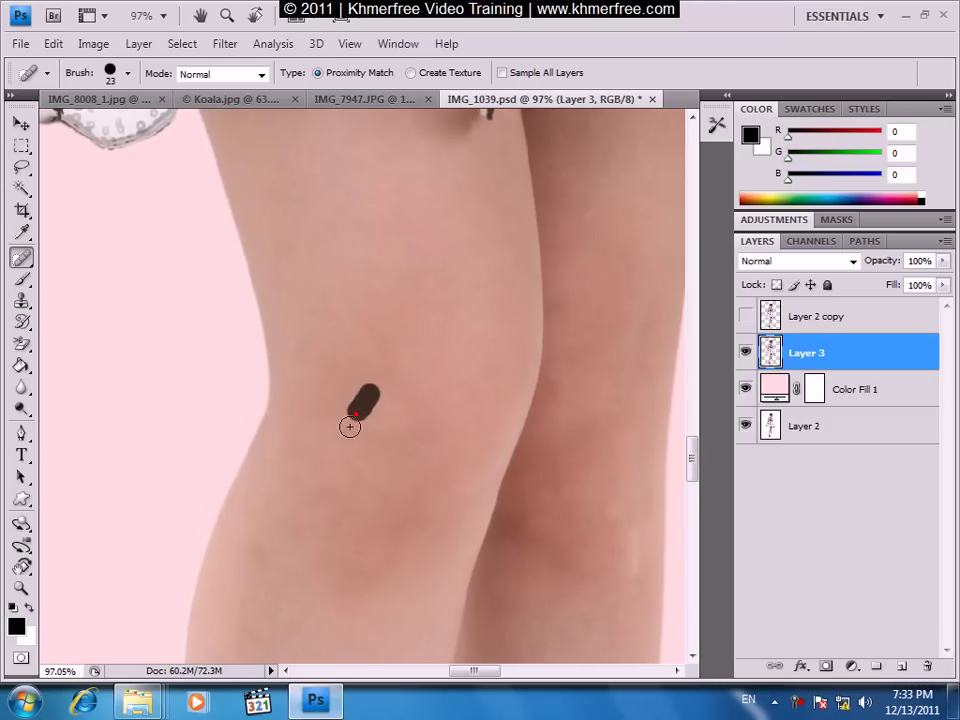
pyautogui.moveTo(333, 343); pyautogui.dragTo(333, 402)
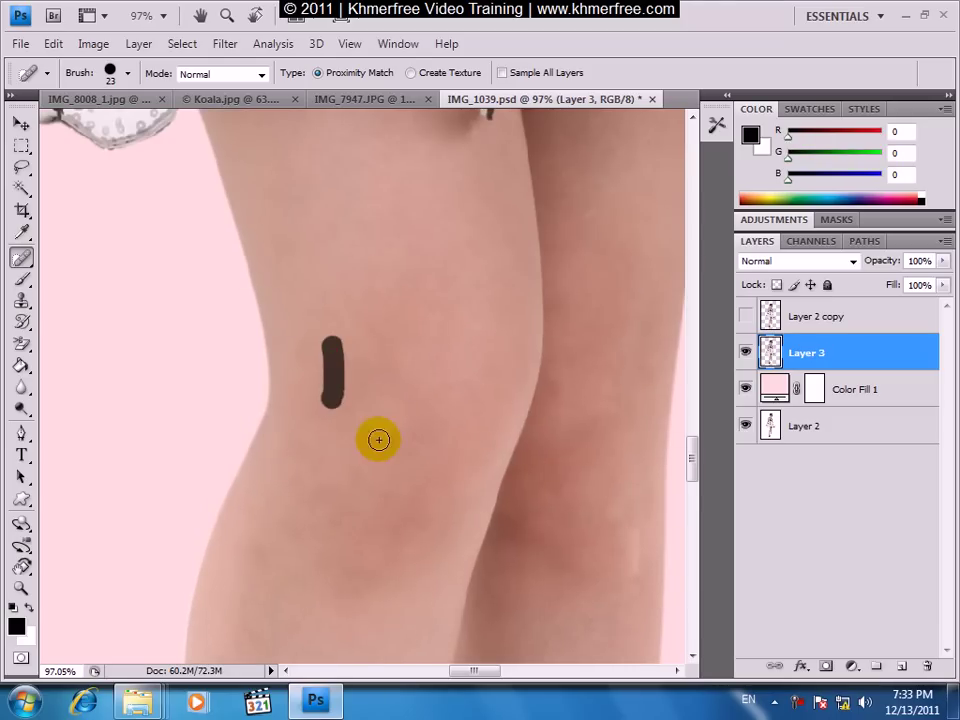
pyautogui.moveTo(381, 428); pyautogui.dragTo(424, 429)
pyautogui.click(415, 444)
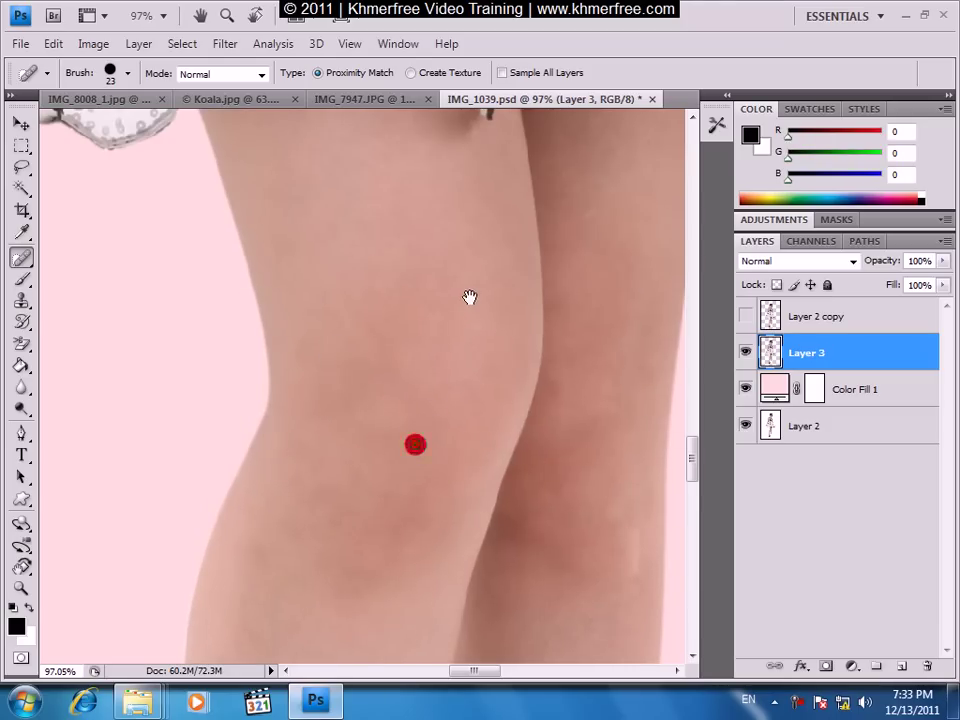
# Step: Pan and zoom out to view the dress and legs together
pyautogui.moveTo(469, 297); pyautogui.dragTo(399, 664)
pyautogui.moveTo(315, 504); pyautogui.dragTo(381, 241)
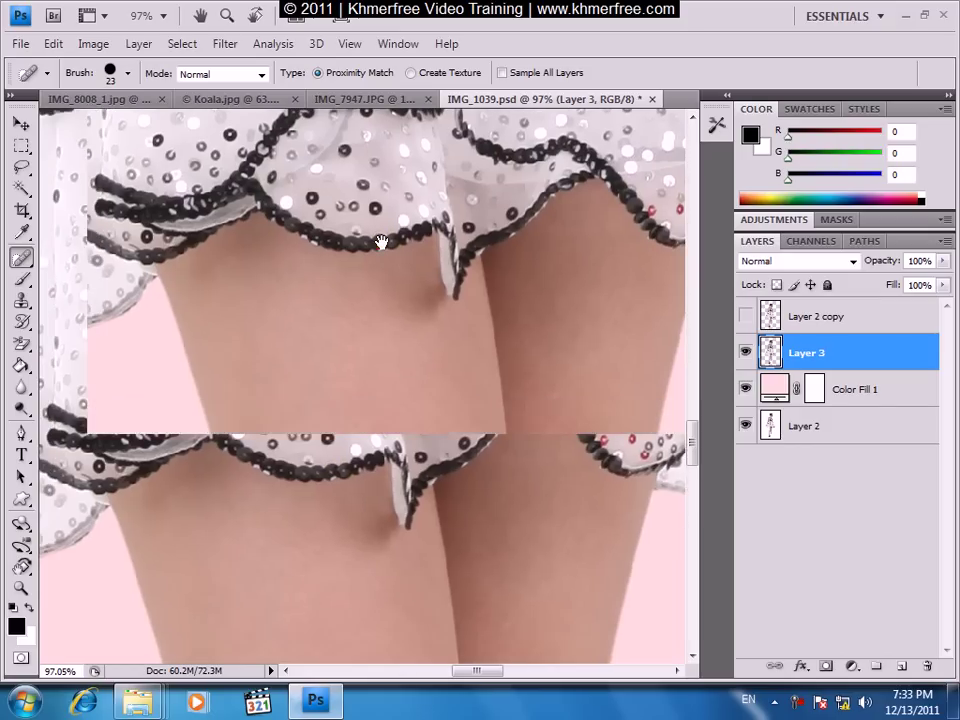
pyautogui.keyDown('alt'); pyautogui.click(448, 300); pyautogui.keyUp('alt')
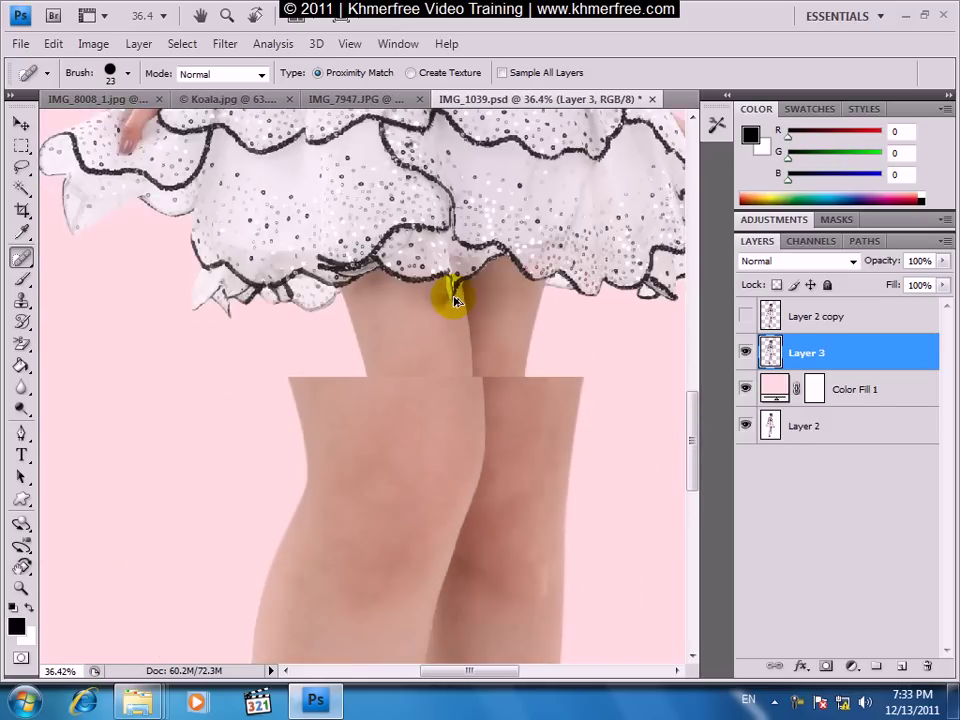
pyautogui.scroll(5, 433, 553)
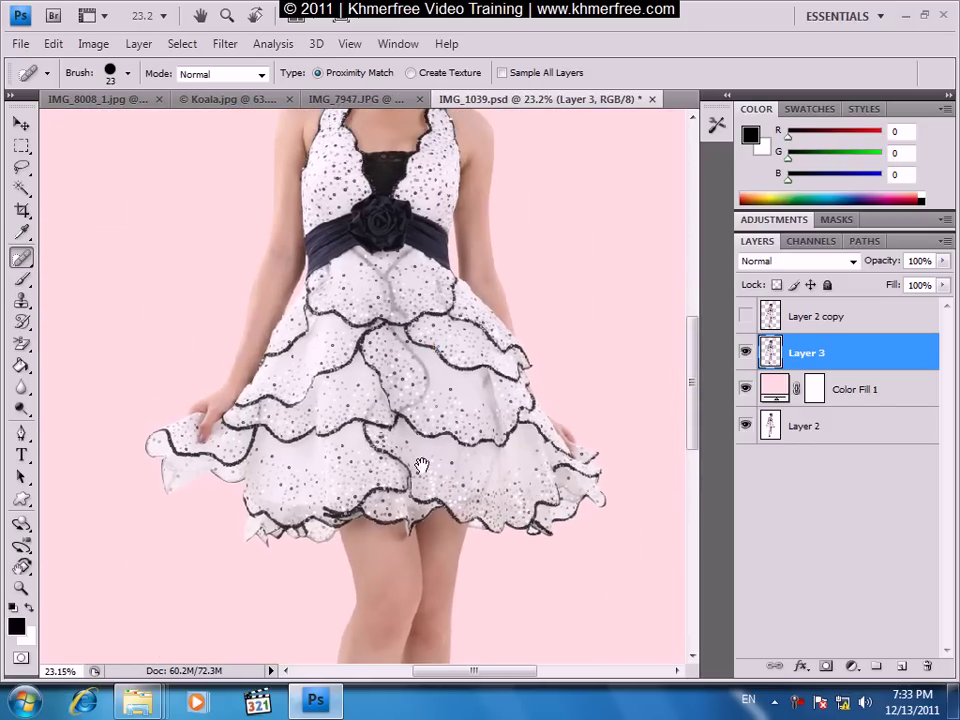
pyautogui.scroll(-3, 421, 466)
# Step: Switch to the Healing Brush Tool and Alt-click clean leg skin as the source
pyautogui.rightClick(21, 258)
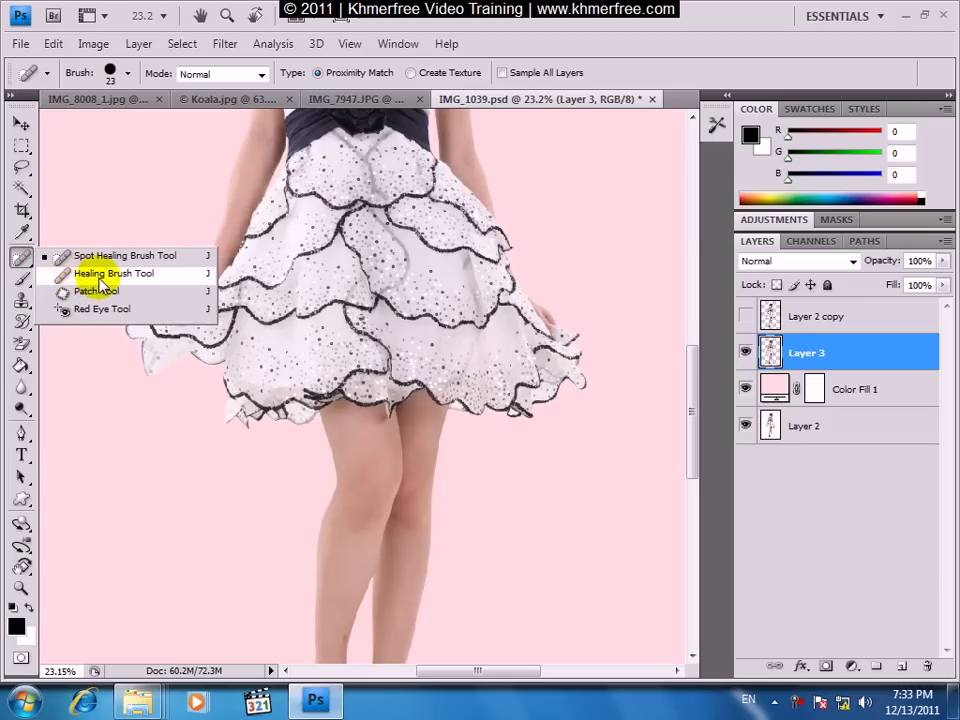
pyautogui.click(100, 275)
pyautogui.scroll(10, 386, 448)
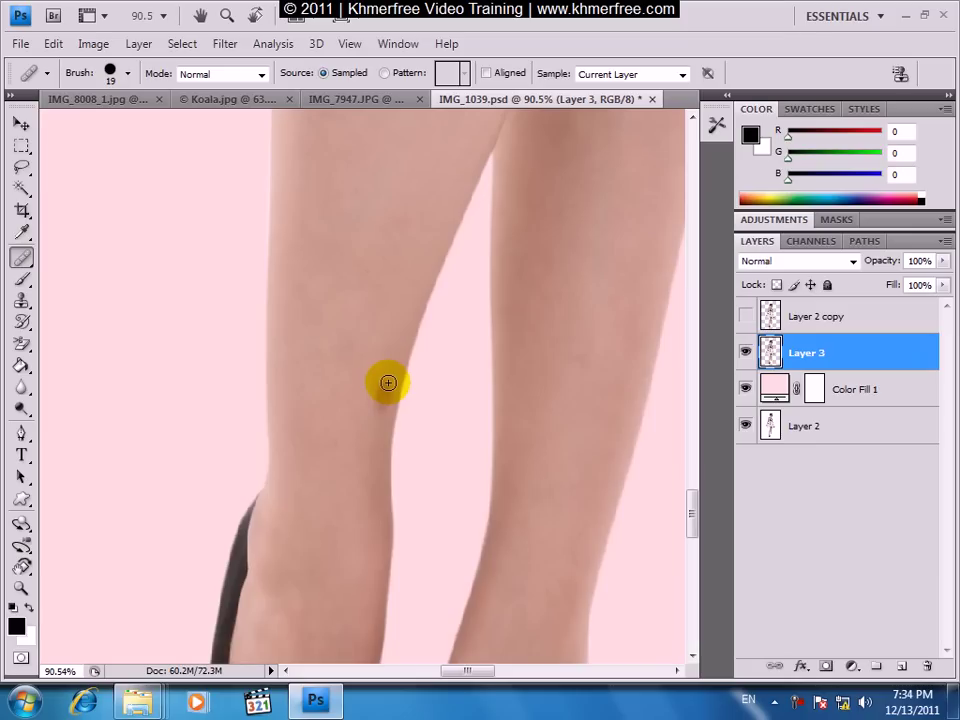
pyautogui.press(']')
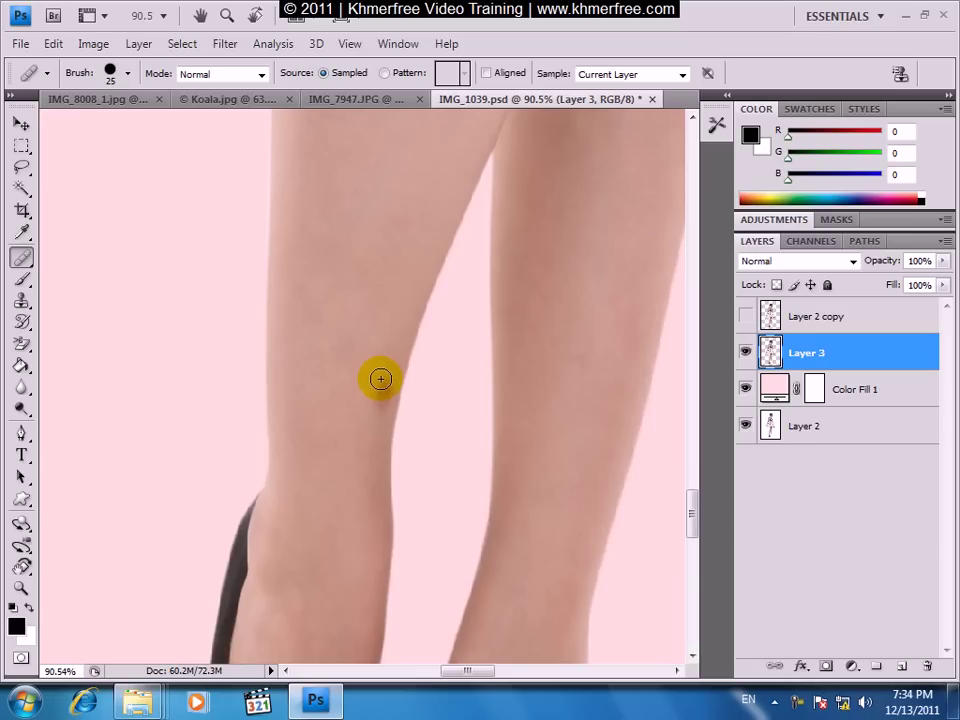
pyautogui.press('[')
pyautogui.keyDown('alt'); pyautogui.click(381, 381); pyautogui.keyUp('alt')
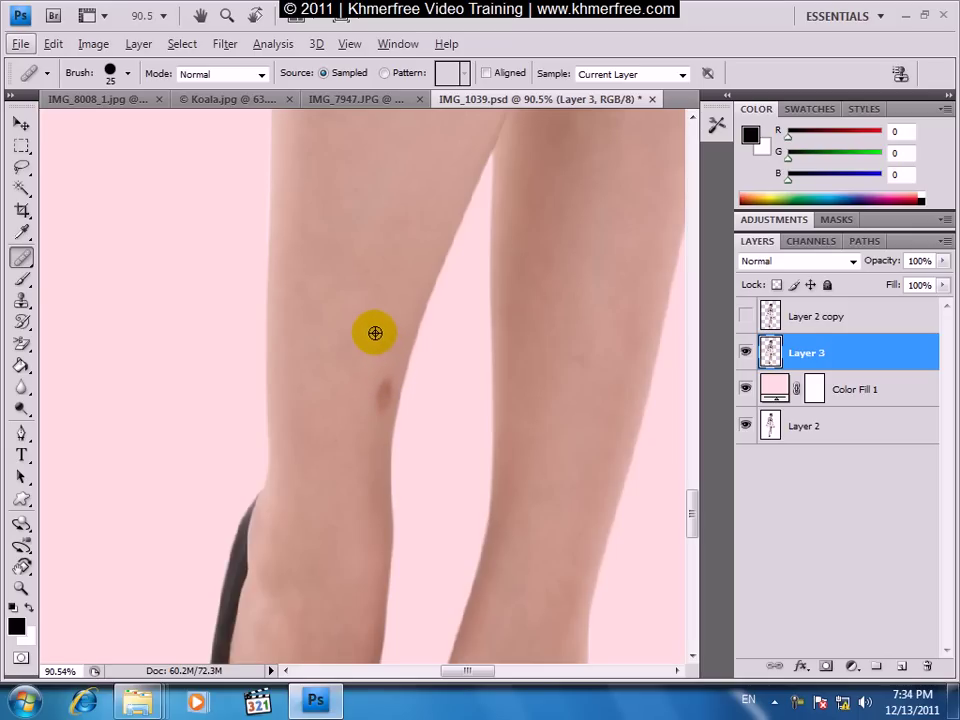
pyautogui.keyDown('alt'); pyautogui.click(375, 334); pyautogui.keyUp('alt')
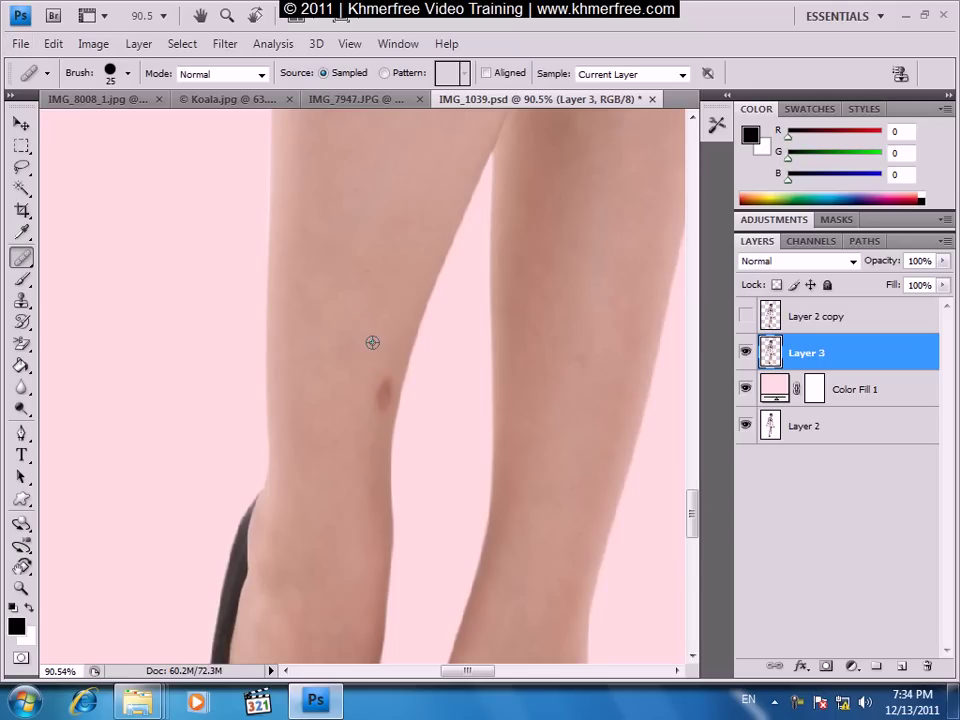
# Step: Heal the lower leg and upper shin blemishes, resampling clean skin as needed
pyautogui.click(380, 378)
pyautogui.moveTo(377, 403)
pyautogui.mouseDown()
pyautogui.moveTo(384, 377)
pyautogui.moveTo(380, 388)
pyautogui.mouseUp()
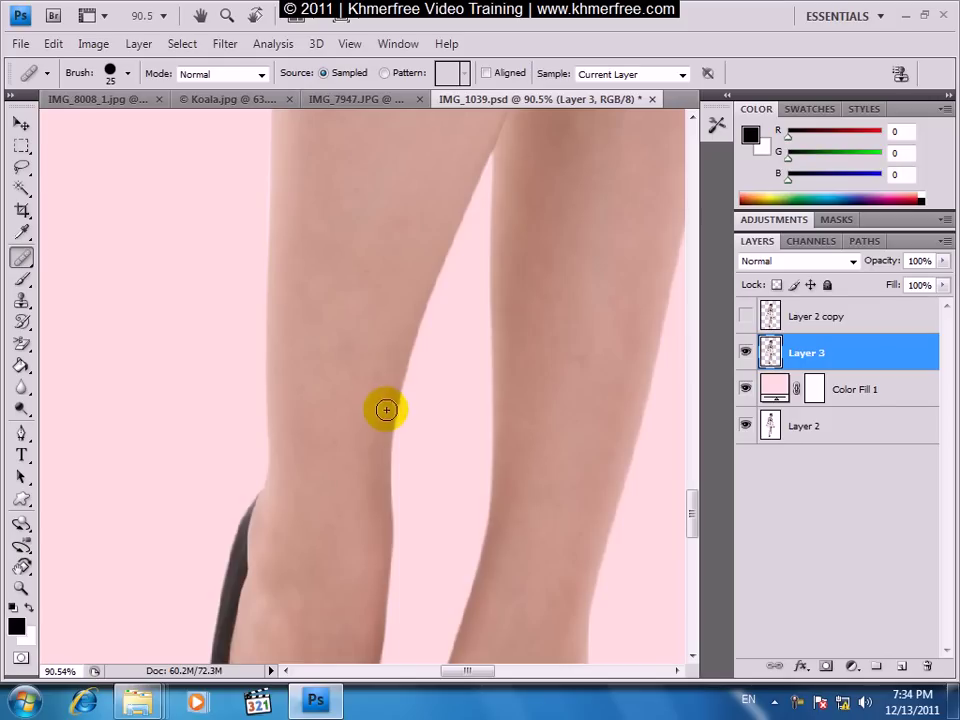
pyautogui.keyDown('alt'); pyautogui.click(351, 334); pyautogui.keyUp('alt')
pyautogui.moveTo(448, 285); pyautogui.dragTo(396, 259)
pyautogui.keyDown('alt'); pyautogui.click(397, 258); pyautogui.keyUp('alt')
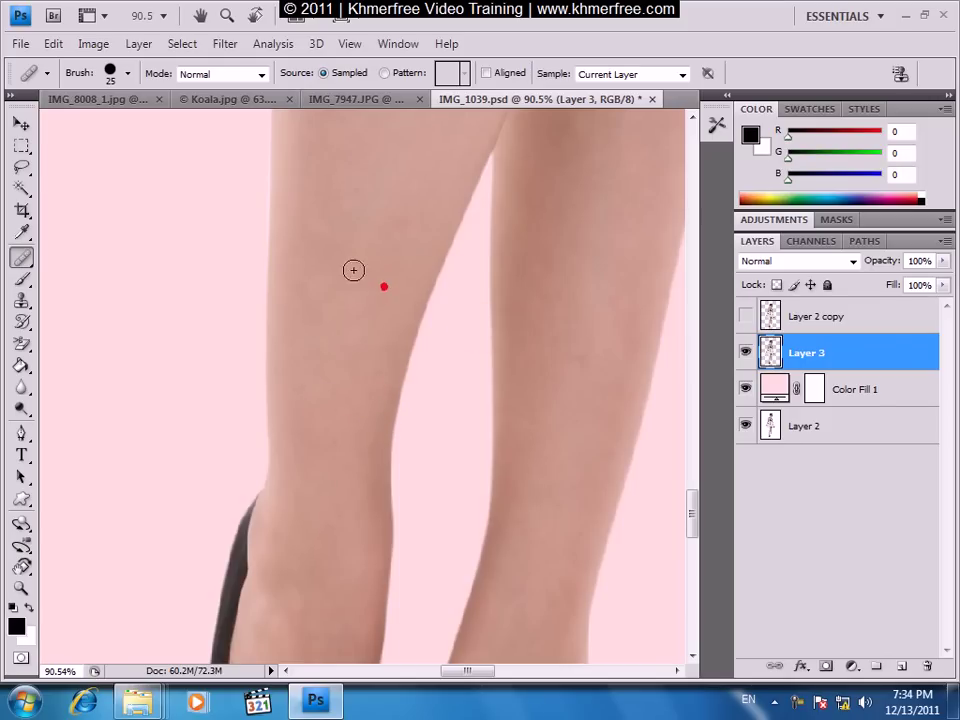
pyautogui.keyDown('alt'); pyautogui.click(369, 268); pyautogui.keyUp('alt')
pyautogui.keyDown('alt'); pyautogui.click(293, 289); pyautogui.keyUp('alt')
pyautogui.click(347, 221)
pyautogui.click(397, 250)
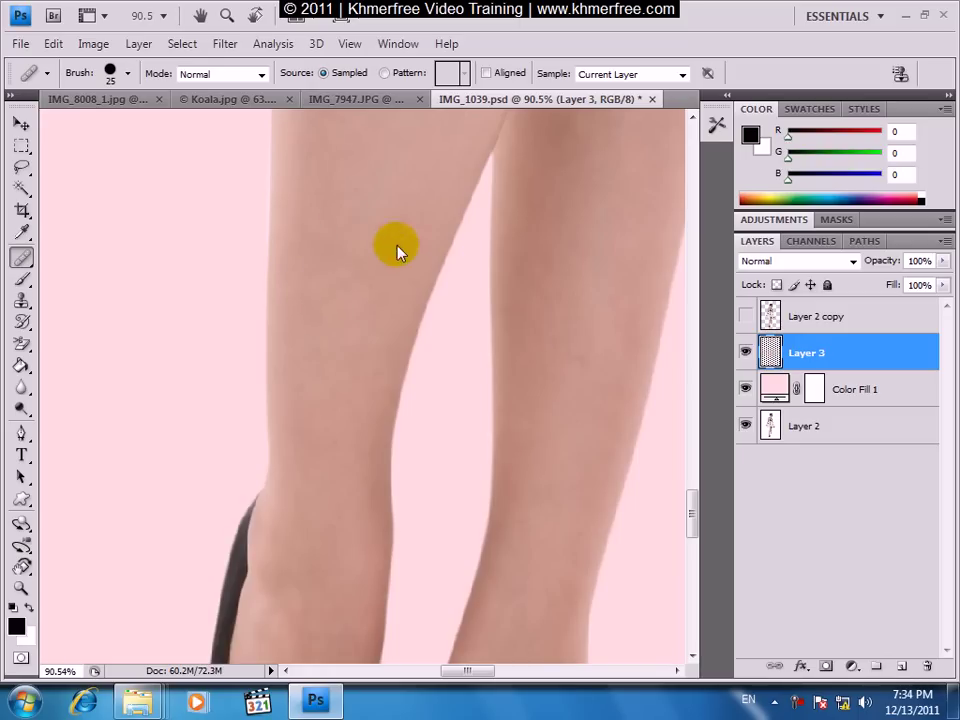
pyautogui.keyDown('alt'); pyautogui.click(386, 262); pyautogui.keyUp('alt')
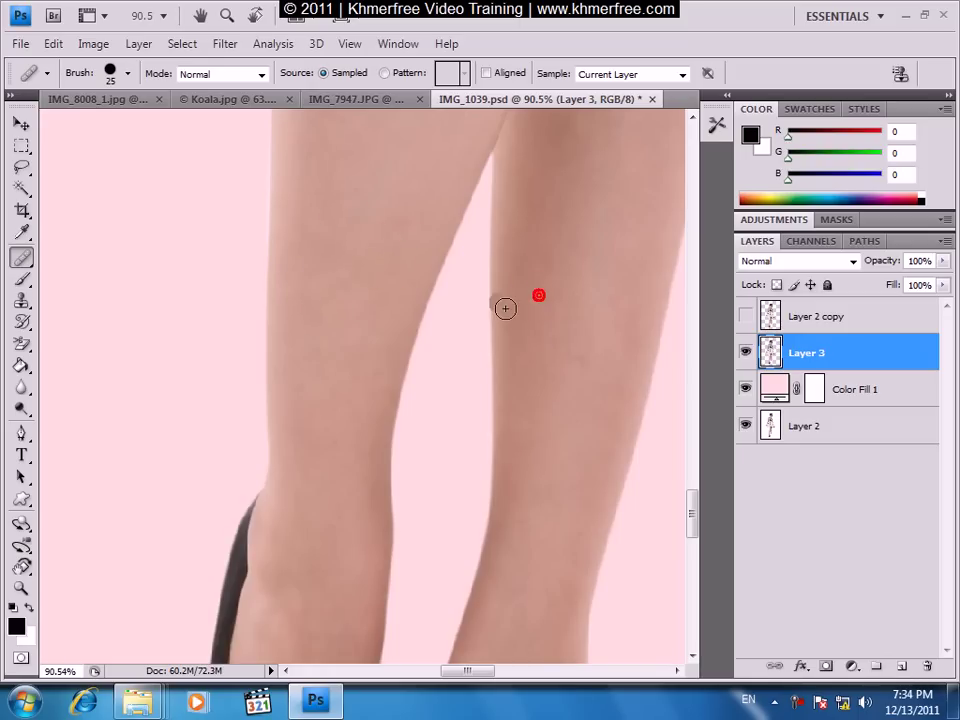
pyautogui.click(509, 306)
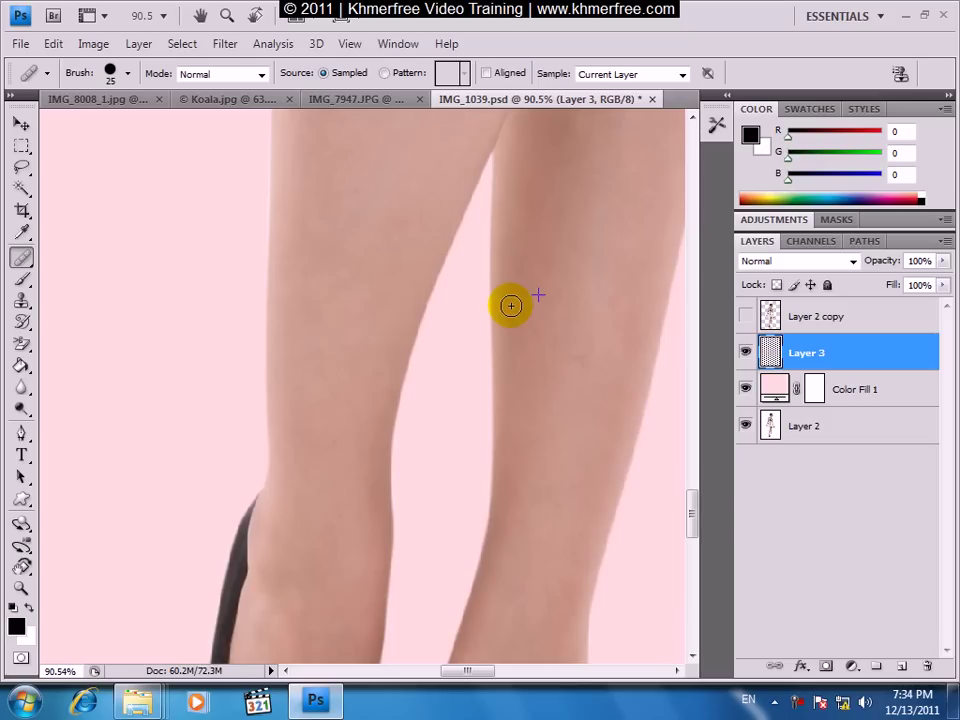
# Step: Smooth the spots along the lower left leg and shin below the knee
pyautogui.moveTo(349, 244)
pyautogui.mouseDown()
pyautogui.moveTo(360, 461)
pyautogui.moveTo(498, 428)
pyautogui.moveTo(480, 518)
pyautogui.mouseUp()
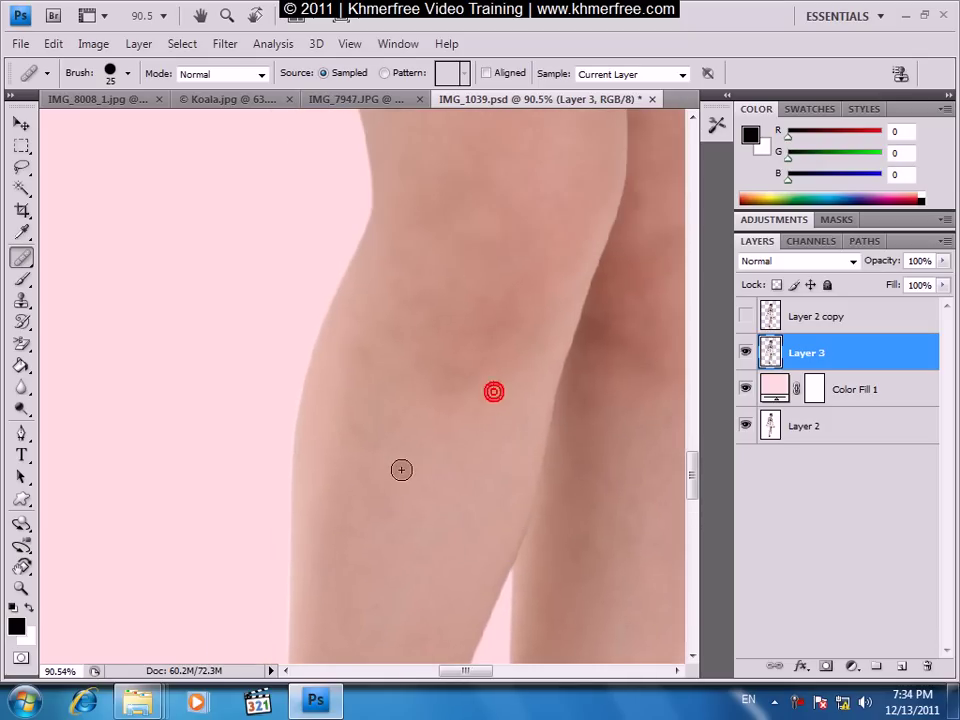
pyautogui.moveTo(398, 467); pyautogui.dragTo(429, 476)
pyautogui.moveTo(392, 429); pyautogui.dragTo(390, 467)
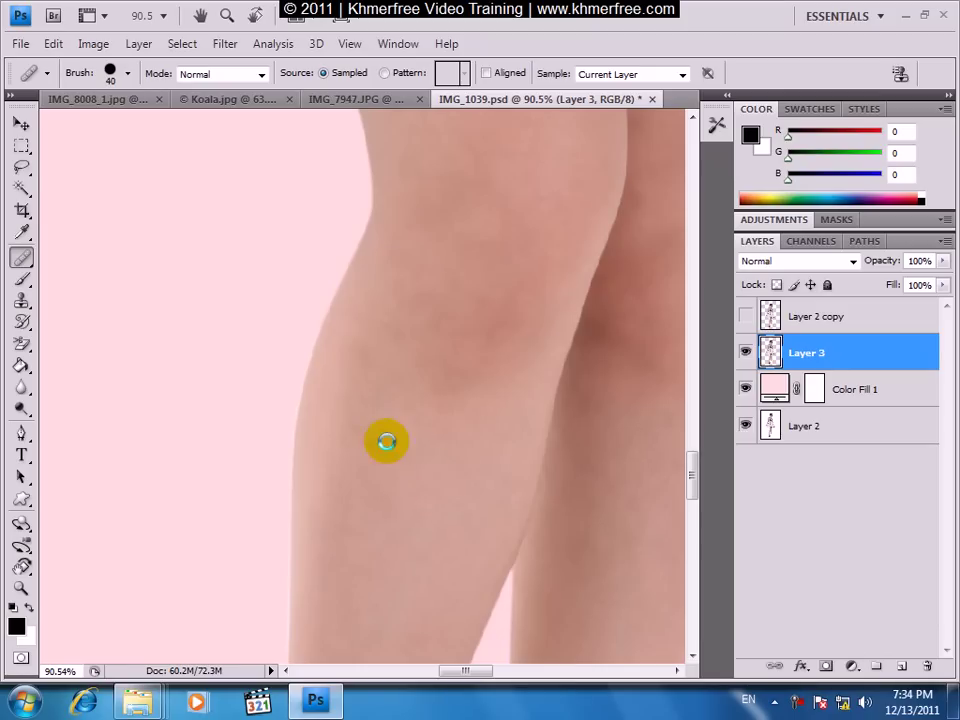
pyautogui.click(365, 429)
pyautogui.click(401, 437)
pyautogui.moveTo(433, 476); pyautogui.dragTo(433, 432)
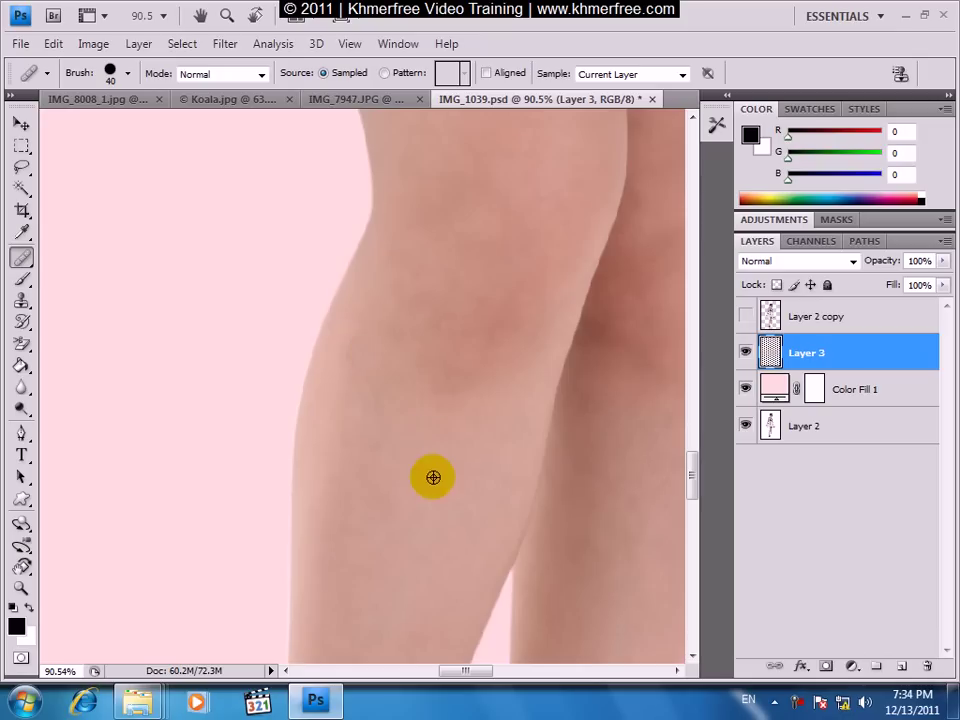
pyautogui.click(370, 380)
pyautogui.click(389, 414)
pyautogui.moveTo(433, 454)
pyautogui.mouseDown()
pyautogui.moveTo(445, 377)
pyautogui.moveTo(474, 388)
pyautogui.moveTo(459, 365)
pyautogui.mouseUp()
# Step: Resample clean skin and heal the spots along the inner knee
pyautogui.click(446, 328)
pyautogui.keyDown('alt'); pyautogui.click(416, 381); pyautogui.keyUp('alt')
pyautogui.keyDown('alt'); pyautogui.click(478, 400); pyautogui.keyUp('alt')
pyautogui.moveTo(510, 313)
pyautogui.mouseDown()
pyautogui.moveTo(469, 375)
pyautogui.moveTo(240, 566)
pyautogui.moveTo(325, 459)
pyautogui.mouseUp()
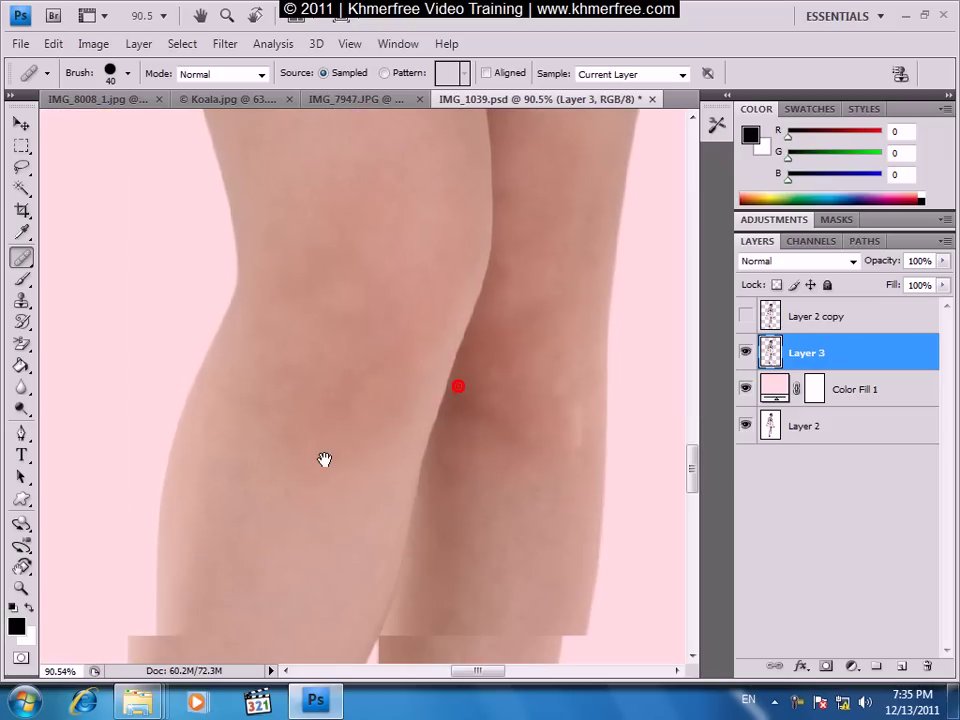
pyautogui.click(21, 257)
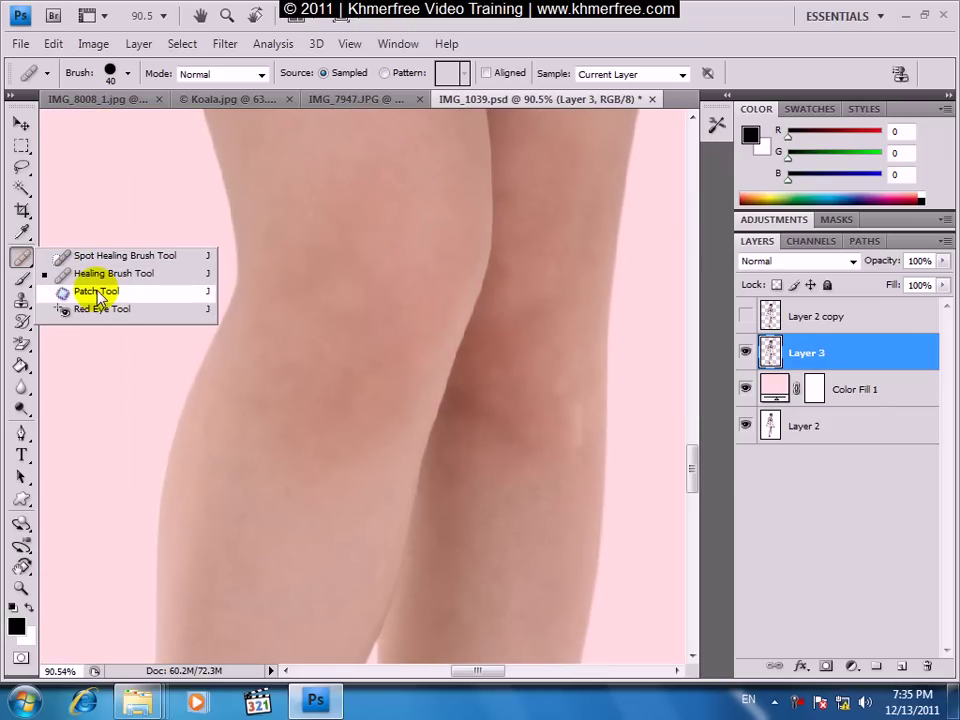
# Step: Switch to the Patch Tool and outline the dark spots on the knee
pyautogui.click(97, 292)
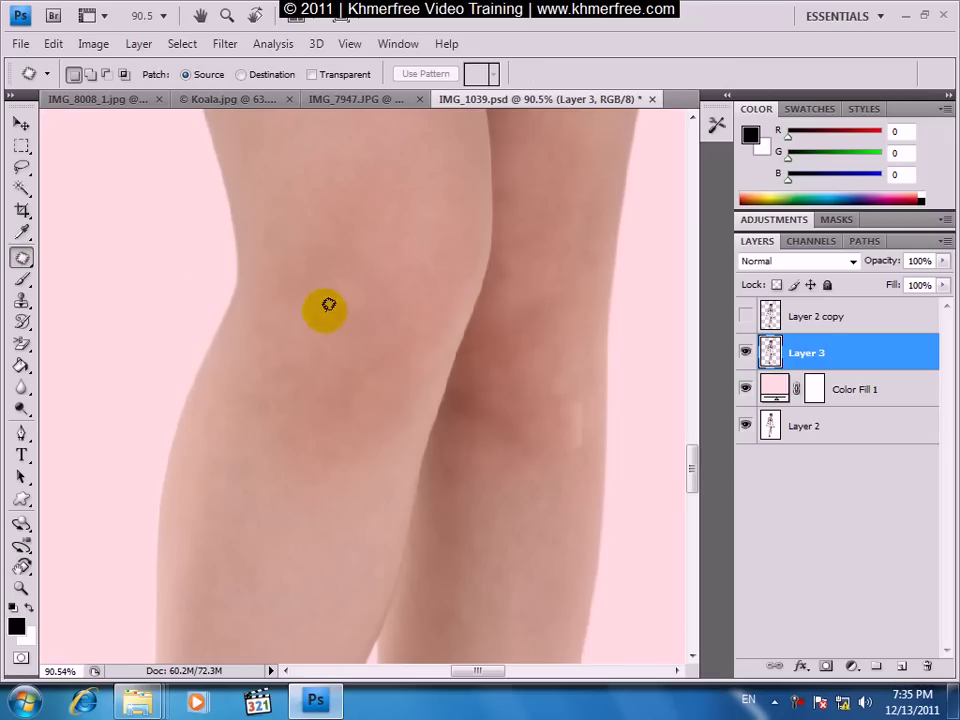
pyautogui.moveTo(340, 466)
pyautogui.mouseDown()
pyautogui.moveTo(345, 472)
pyautogui.moveTo(281, 531)
pyautogui.mouseUp()
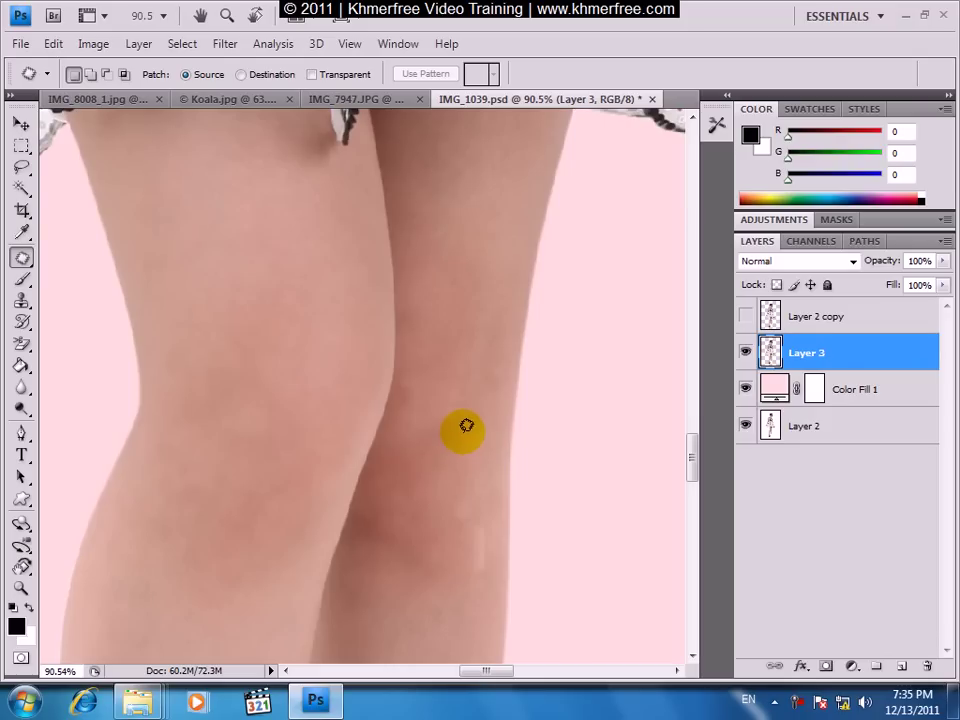
pyautogui.moveTo(488, 421)
pyautogui.mouseDown()
pyautogui.moveTo(426, 464)
pyautogui.moveTo(450, 381)
pyautogui.moveTo(458, 424)
pyautogui.moveTo(460, 323)
pyautogui.mouseUp()
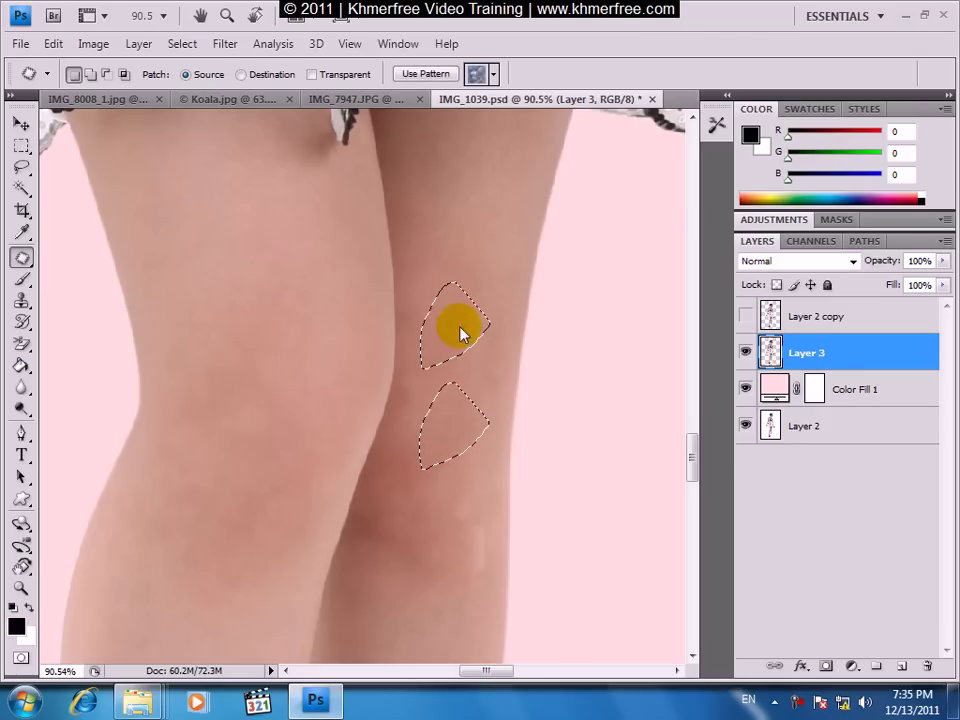
pyautogui.moveTo(499, 396)
pyautogui.mouseDown()
pyautogui.moveTo(476, 368)
pyautogui.moveTo(499, 396)
pyautogui.mouseUp()
pyautogui.moveTo(487, 380); pyautogui.dragTo(501, 268)
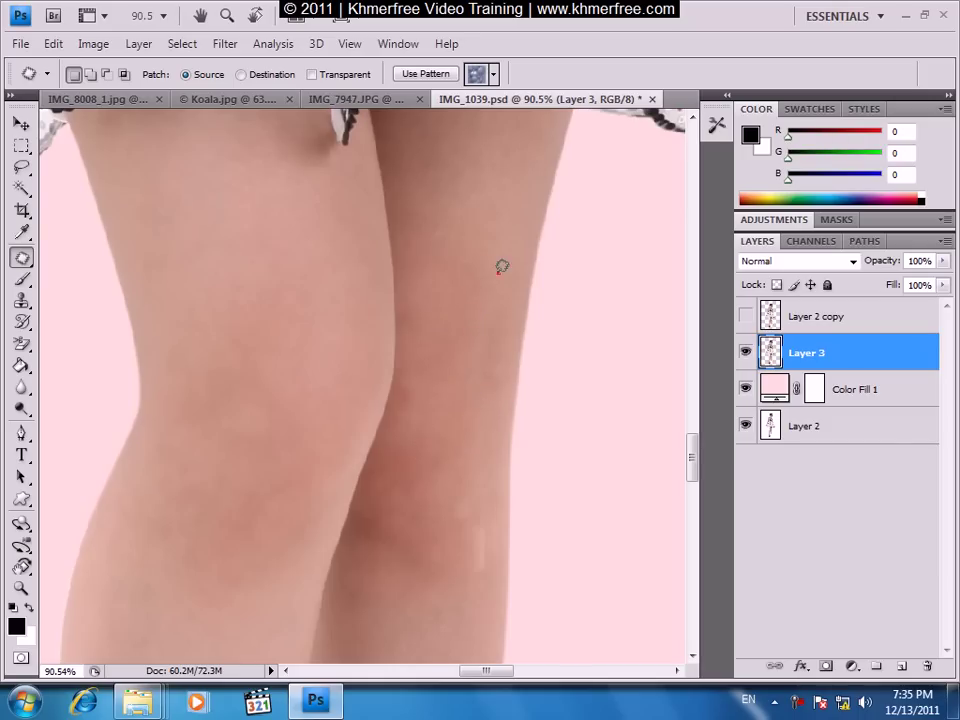
pyautogui.click(498, 272)
pyautogui.moveTo(499, 386); pyautogui.dragTo(525, 214)
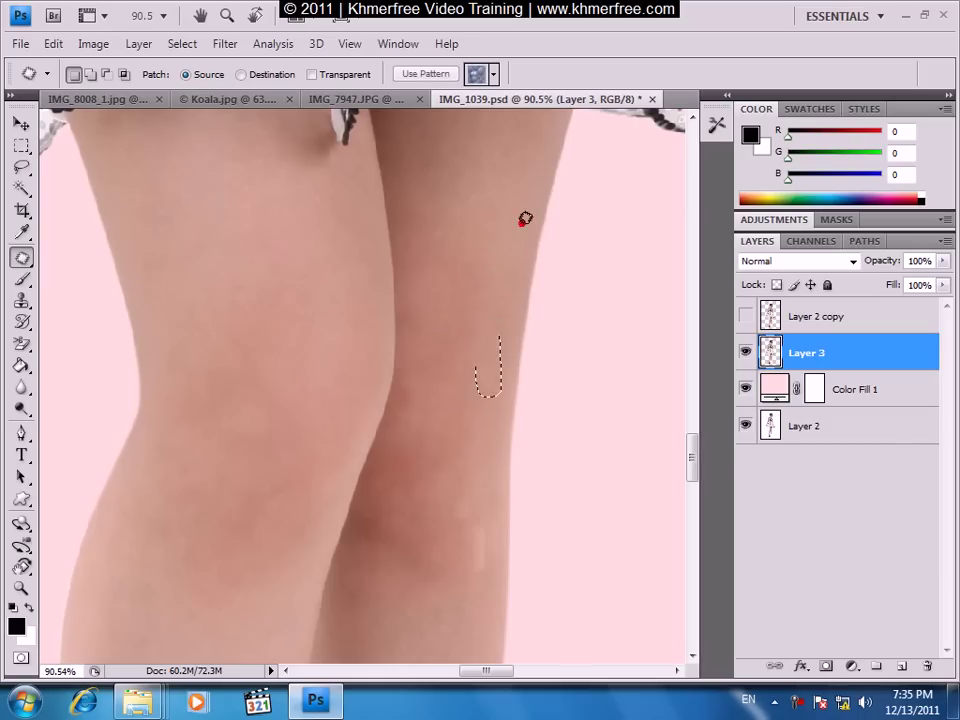
pyautogui.click(518, 291)
pyautogui.moveTo(482, 274)
pyautogui.mouseDown()
pyautogui.moveTo(510, 211)
pyautogui.moveTo(499, 242)
pyautogui.moveTo(514, 156)
pyautogui.mouseUp()
pyautogui.click(506, 229)
# Step: Drag the knee patches onto clean skin below and begin outlining a calf spot
pyautogui.moveTo(394, 444)
pyautogui.mouseDown()
pyautogui.moveTo(405, 301)
pyautogui.moveTo(450, 396)
pyautogui.moveTo(446, 476)
pyautogui.moveTo(421, 401)
pyautogui.mouseUp()
pyautogui.moveTo(474, 330)
pyautogui.mouseDown()
pyautogui.moveTo(411, 303)
pyautogui.moveTo(429, 489)
pyautogui.mouseUp()
pyautogui.click(443, 474)
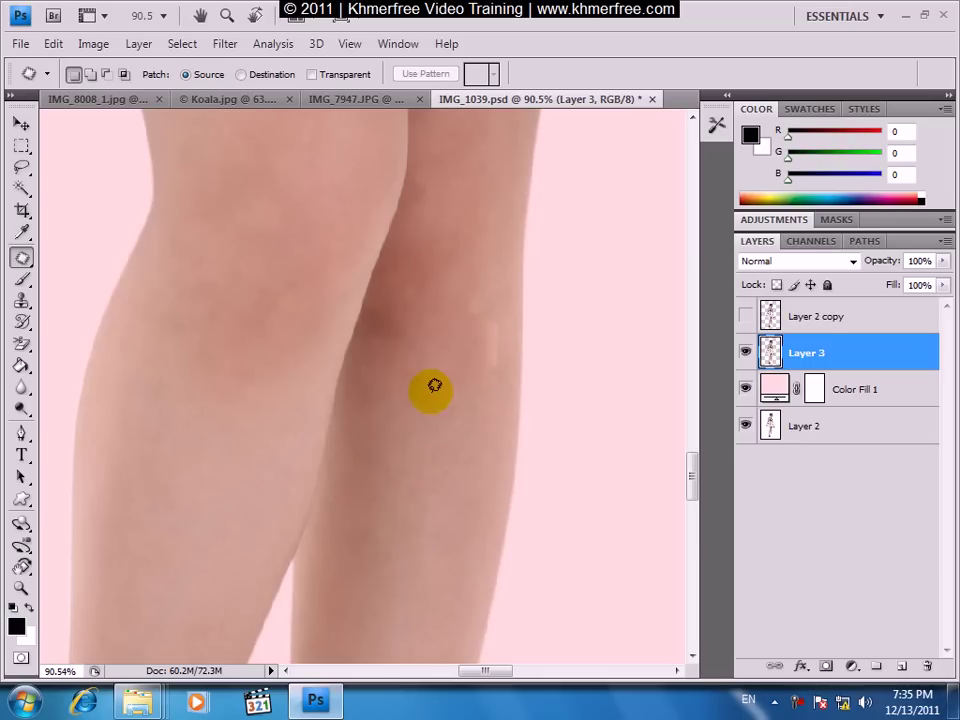
pyautogui.moveTo(393, 400); pyautogui.dragTo(375, 490)
# Step: Dismiss the no-pixels warning permanently and patch the calf spots with clean skin below
pyautogui.click(390, 297)
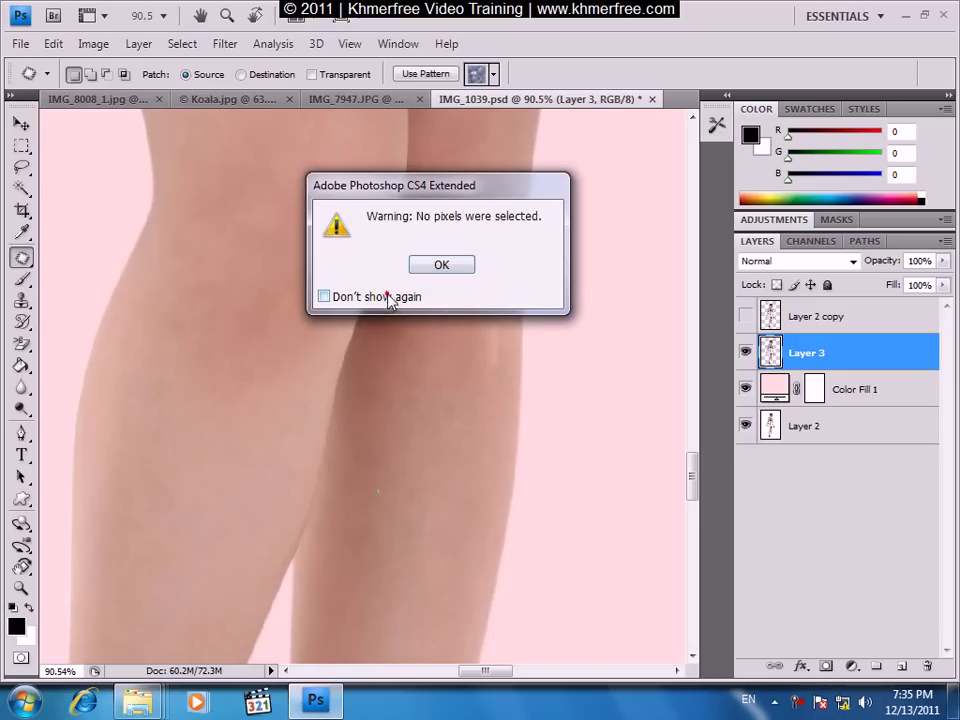
pyautogui.click(448, 268)
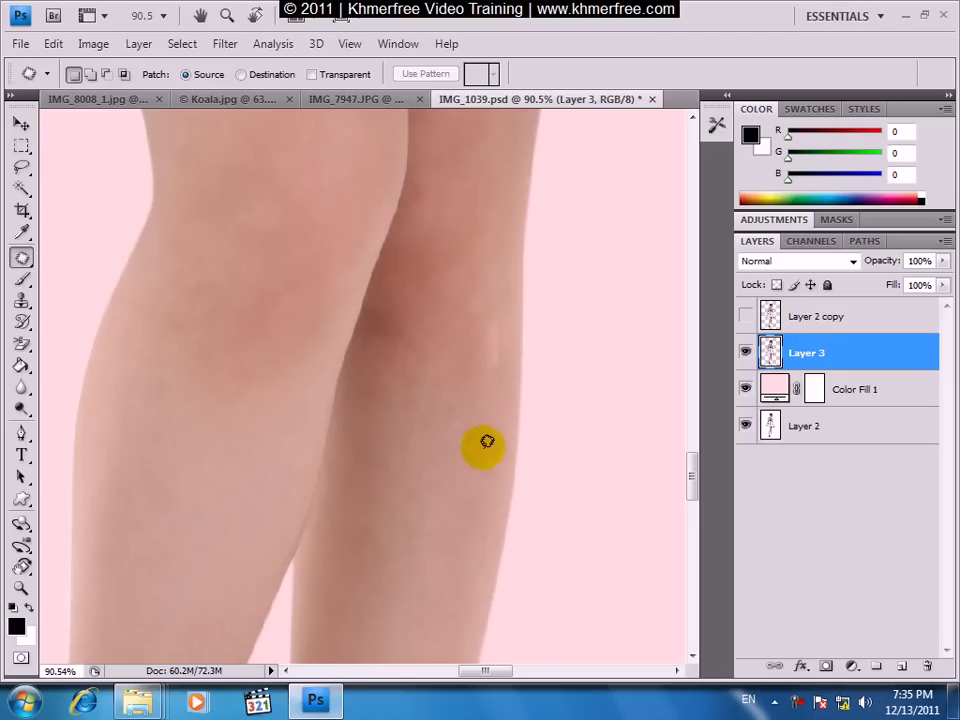
pyautogui.moveTo(476, 310); pyautogui.dragTo(497, 299)
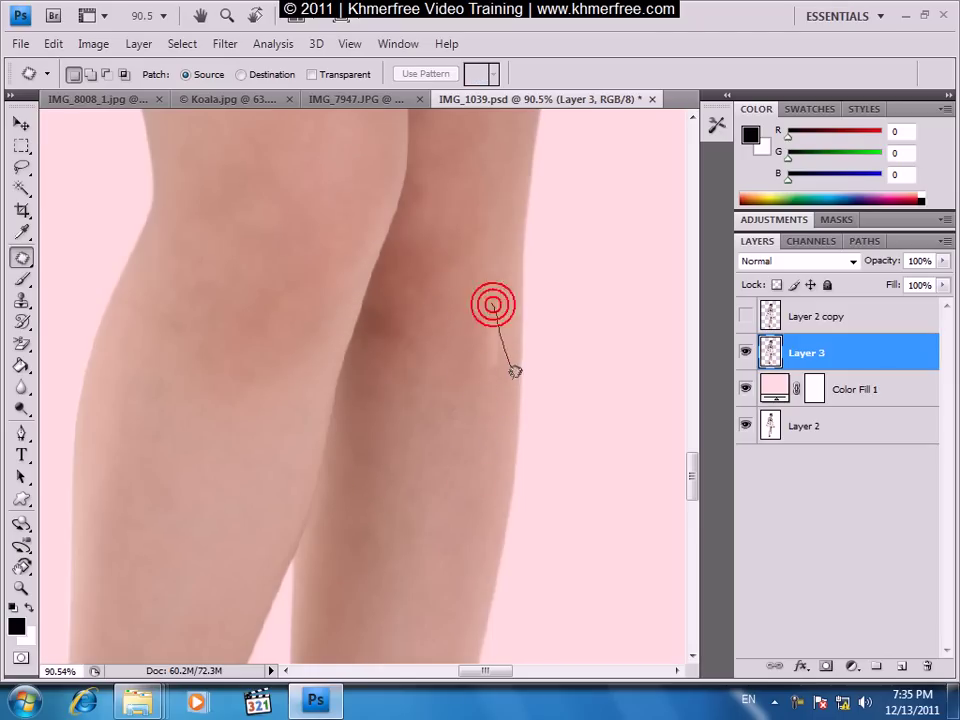
pyautogui.moveTo(515, 369)
pyautogui.mouseDown()
pyautogui.moveTo(478, 283)
pyautogui.moveTo(456, 425)
pyautogui.mouseUp()
pyautogui.click(452, 418)
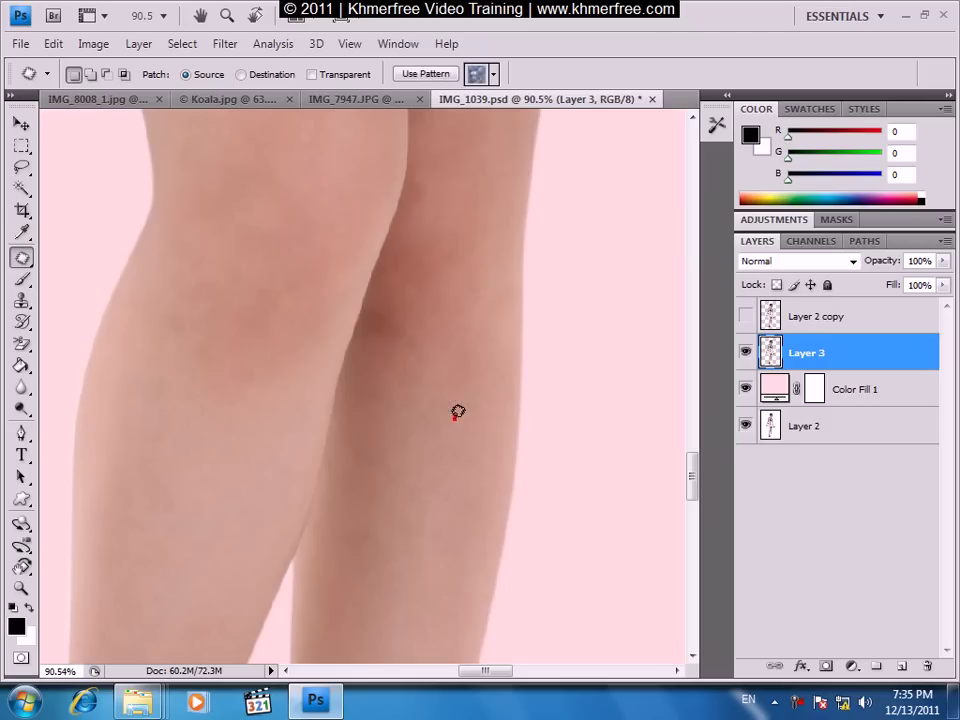
pyautogui.moveTo(402, 350); pyautogui.dragTo(443, 327)
pyautogui.moveTo(378, 321)
pyautogui.mouseDown()
pyautogui.moveTo(392, 279)
pyautogui.moveTo(425, 258)
pyautogui.mouseUp()
pyautogui.moveTo(411, 306)
pyautogui.mouseDown()
pyautogui.moveTo(403, 439)
pyautogui.moveTo(408, 430)
pyautogui.mouseUp()
pyautogui.hotkey('ctrl', 'd')
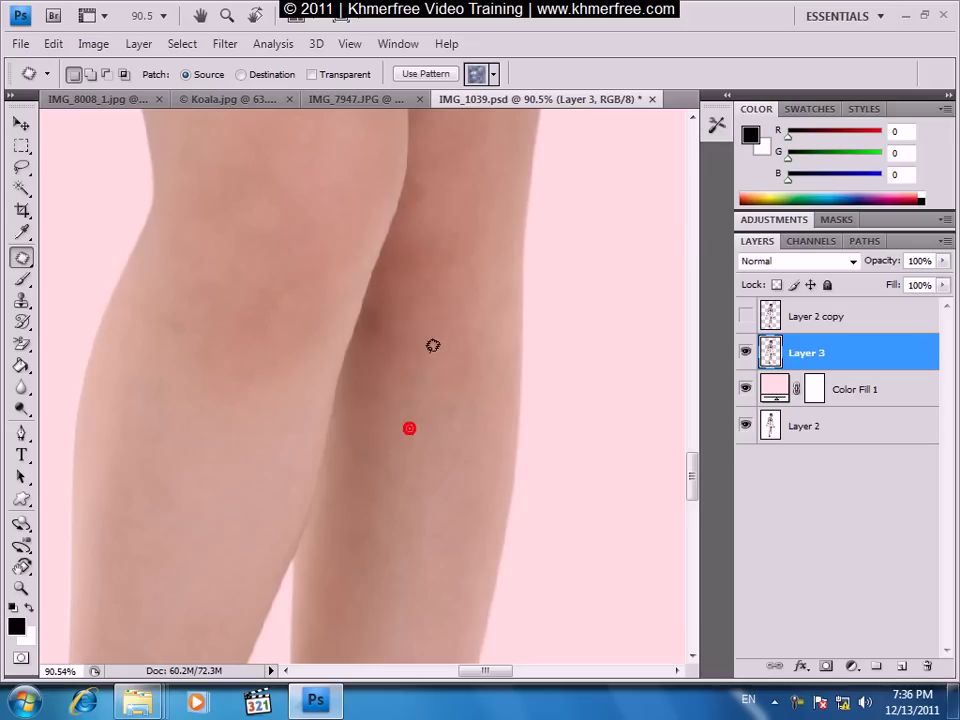
# Step: Patch a knee spot from above, toggle Destination/Source mode, then switch to IMG_7947.JPG
pyautogui.moveTo(373, 467); pyautogui.dragTo(452, 589)
pyautogui.moveTo(307, 357); pyautogui.dragTo(356, 216)
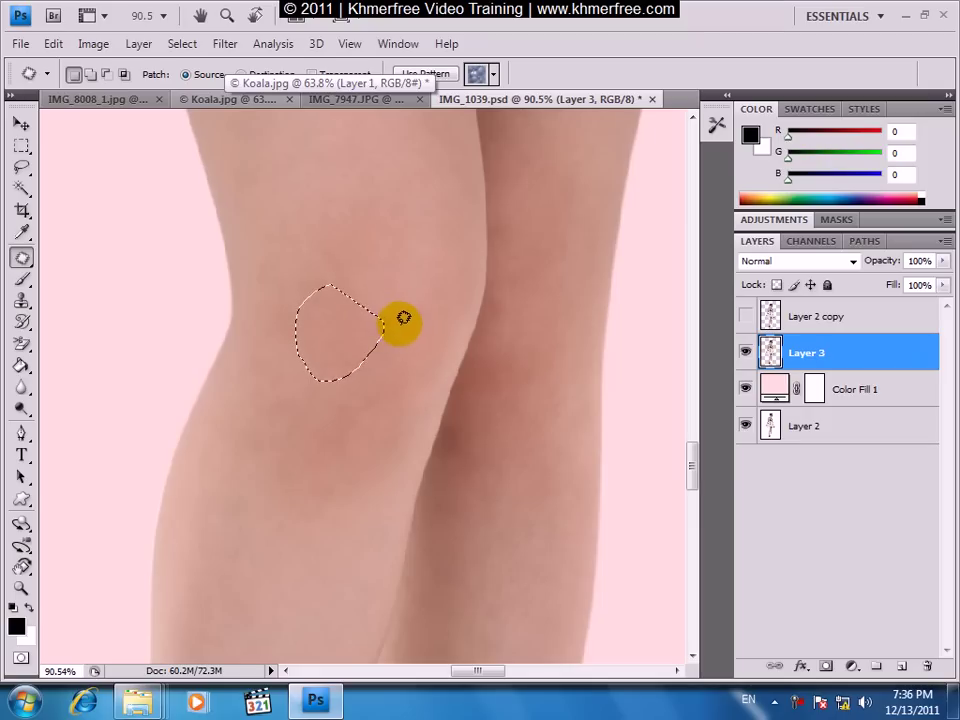
pyautogui.click(268, 80)
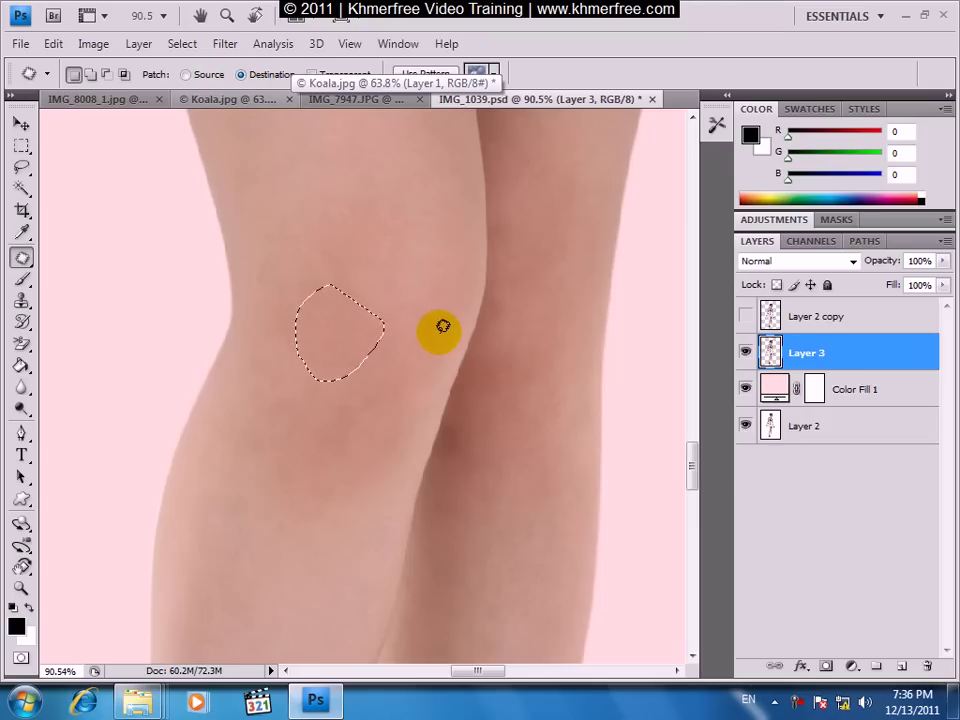
pyautogui.click(205, 75)
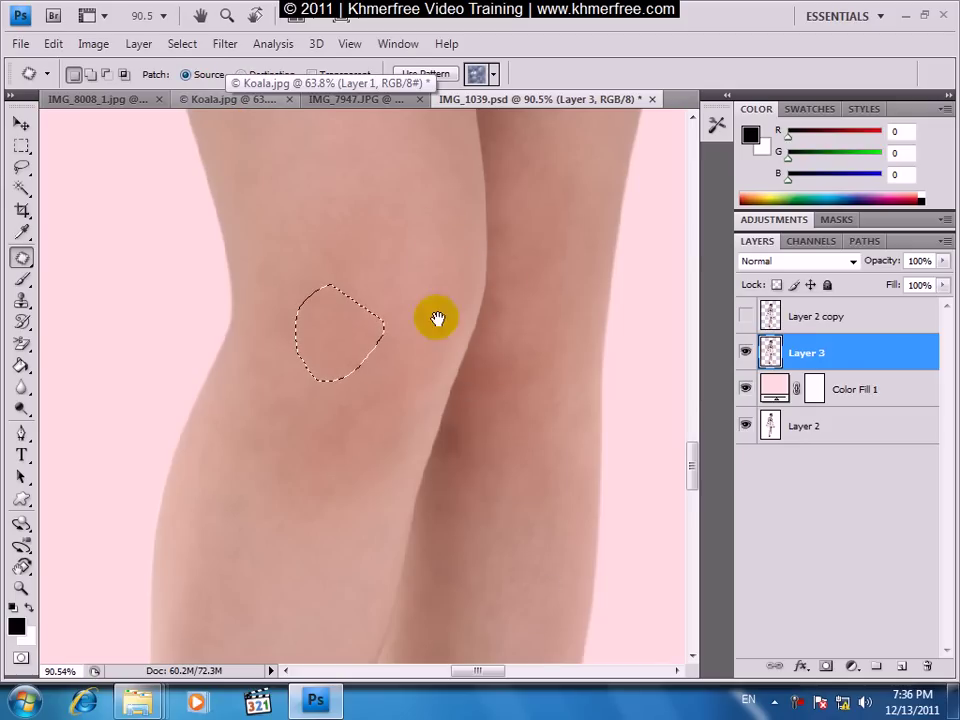
pyautogui.scroll(-2, 391, 241)
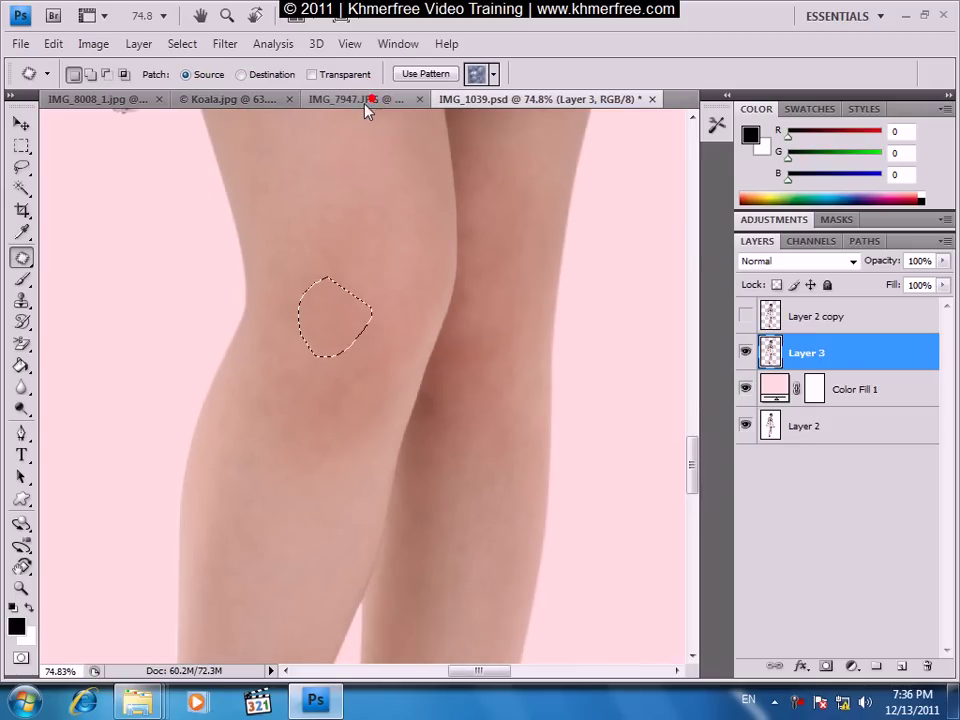
pyautogui.click(370, 99)
# Step: Zoom in on the groom's face in IMG_7947.JPG to about 70%
pyautogui.moveTo(381, 172); pyautogui.dragTo(484, 293)
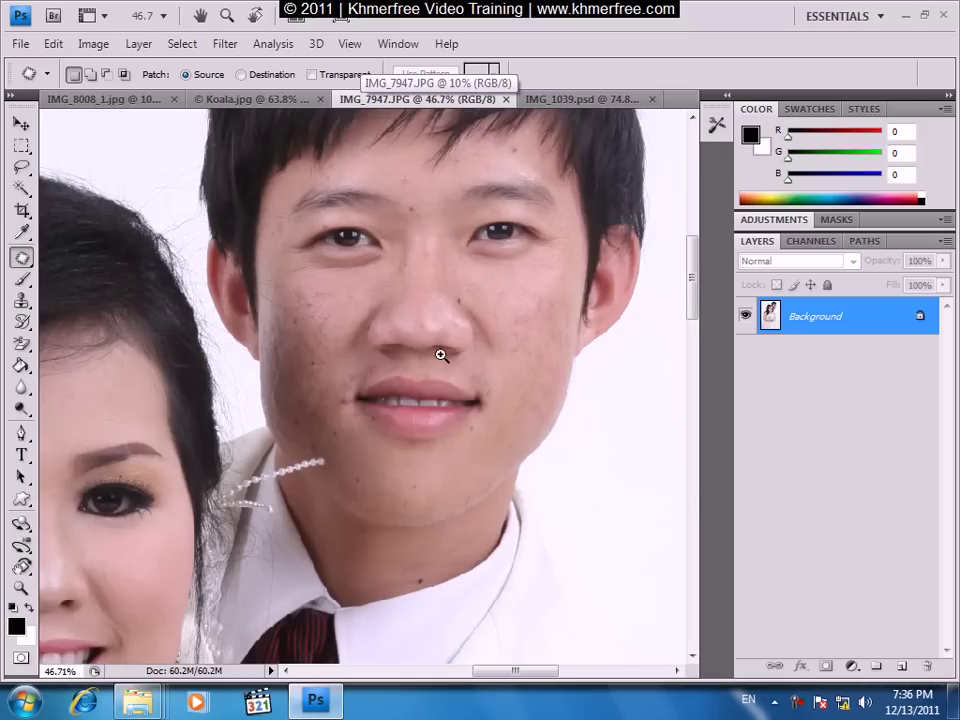
pyautogui.moveTo(439, 353)
pyautogui.mouseDown()
pyautogui.moveTo(563, 525)
pyautogui.moveTo(499, 493)
pyautogui.mouseUp()
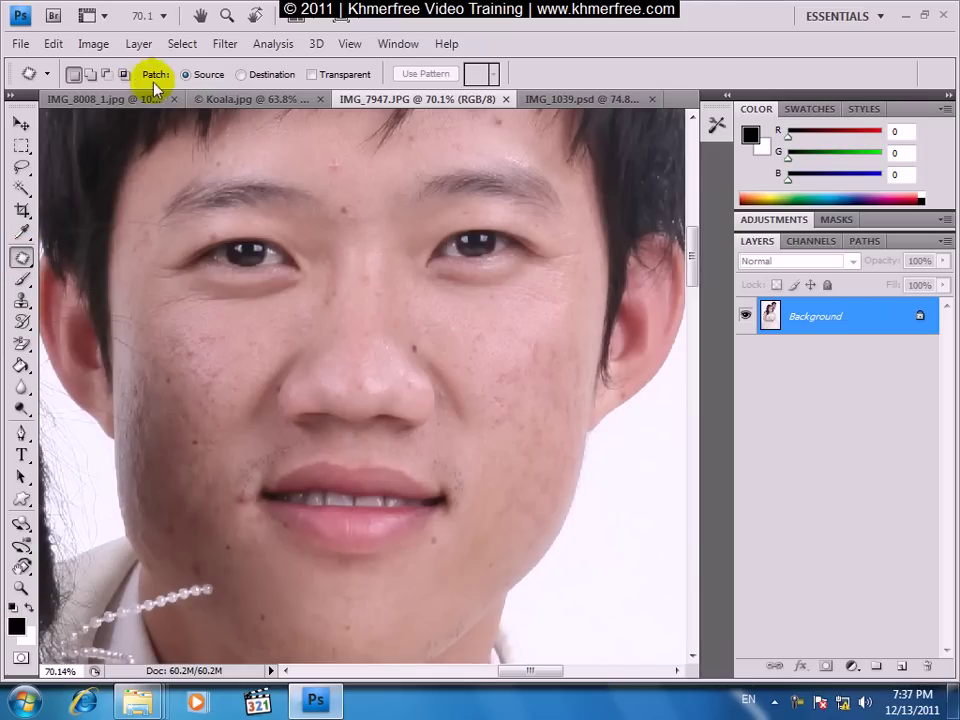
# Step: Set the Patch tool to Destination and cover forehead spots with clean forehead skin
pyautogui.click(210, 76)
pyautogui.moveTo(347, 164)
pyautogui.mouseDown()
pyautogui.moveTo(325, 143)
pyautogui.moveTo(330, 152)
pyautogui.moveTo(289, 160)
pyautogui.mouseUp()
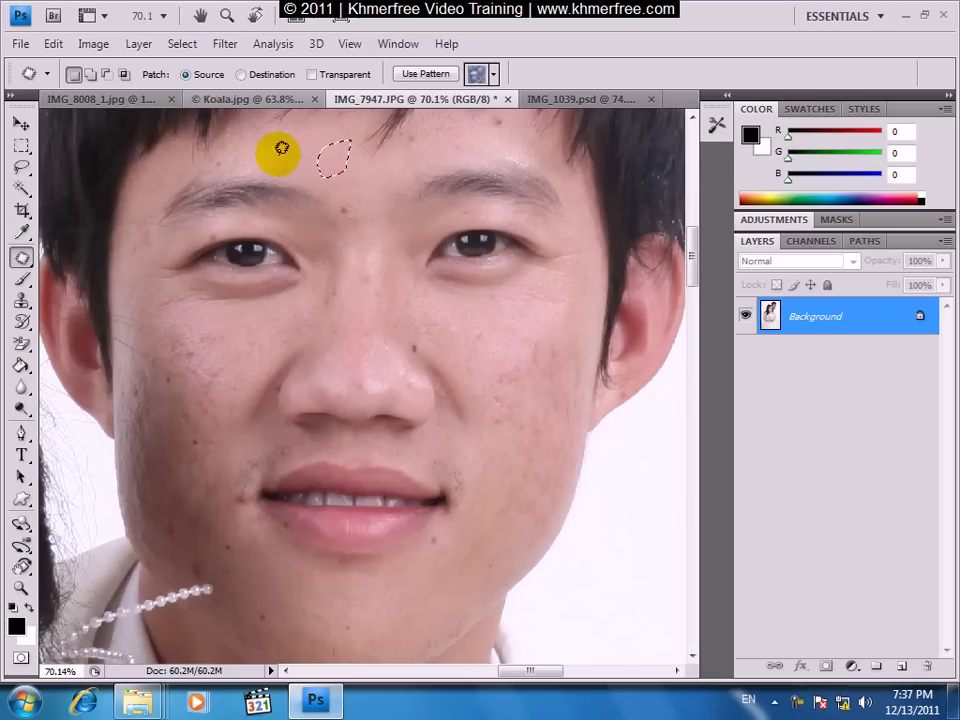
pyautogui.click(241, 74)
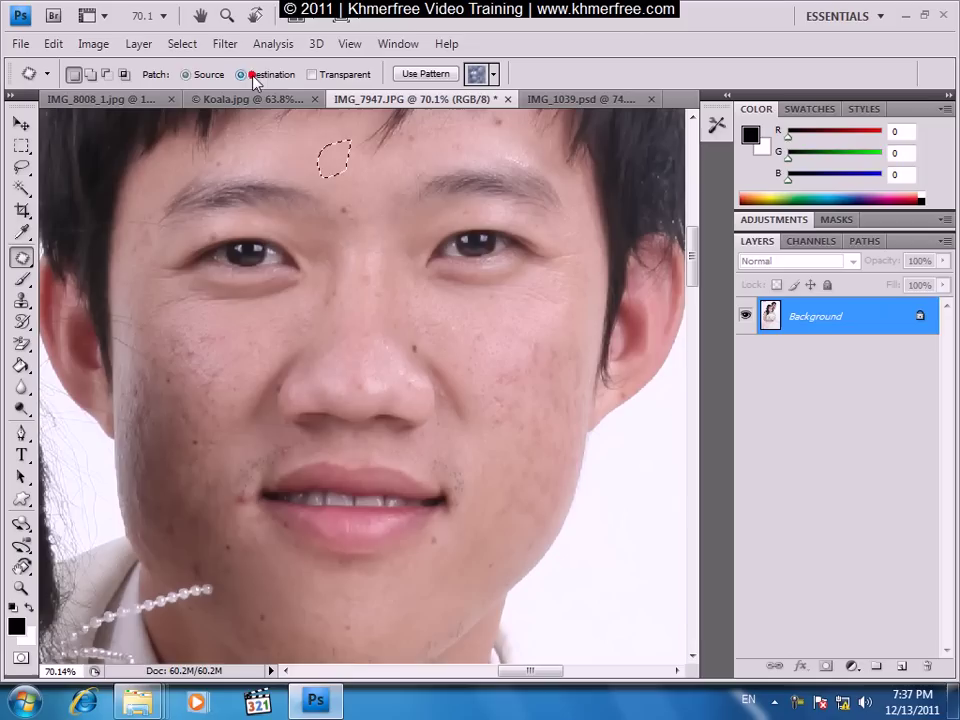
pyautogui.click(367, 205)
pyautogui.moveTo(367, 205)
pyautogui.mouseDown()
pyautogui.moveTo(357, 218)
pyautogui.moveTo(291, 137)
pyautogui.moveTo(357, 212)
pyautogui.mouseUp()
pyautogui.click(379, 257)
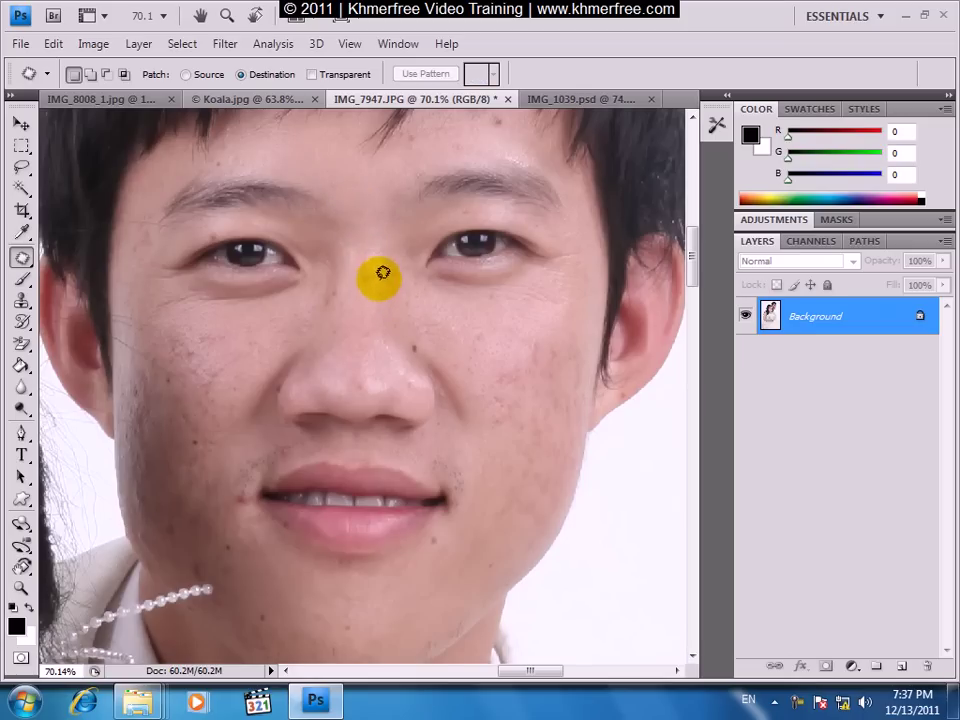
# Step: Copy skin from below the eyes over the nose-tip spot
pyautogui.moveTo(380, 274)
pyautogui.mouseDown()
pyautogui.moveTo(362, 266)
pyautogui.moveTo(350, 370)
pyautogui.mouseUp()
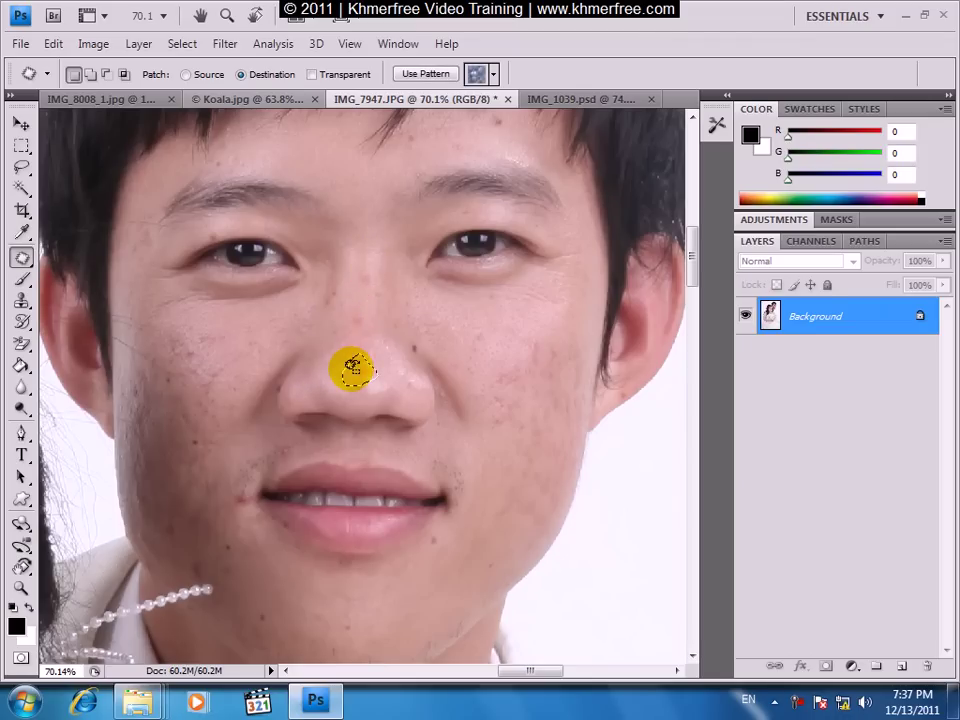
pyautogui.click(351, 370)
pyautogui.moveTo(408, 360); pyautogui.dragTo(475, 347)
pyautogui.moveTo(472, 343)
pyautogui.mouseDown()
pyautogui.moveTo(413, 338)
pyautogui.moveTo(403, 307)
pyautogui.moveTo(419, 289)
pyautogui.mouseUp()
pyautogui.click(399, 283)
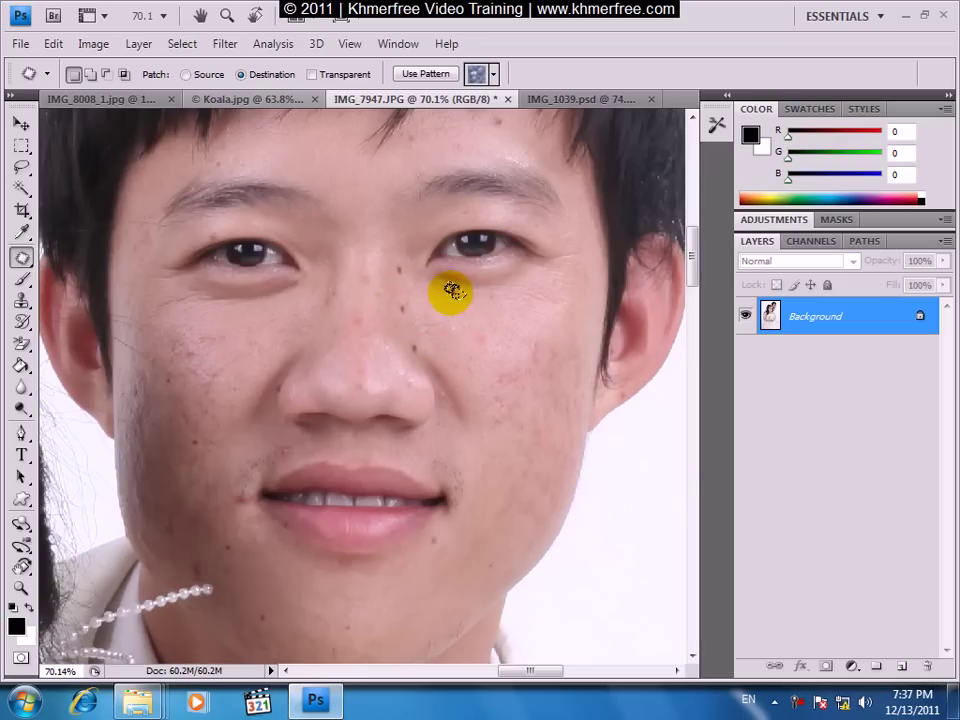
# Step: Patch a cheek spot, deselect, and return the Patch tool to Source mode
pyautogui.click(430, 328)
pyautogui.moveTo(482, 463); pyautogui.dragTo(498, 378)
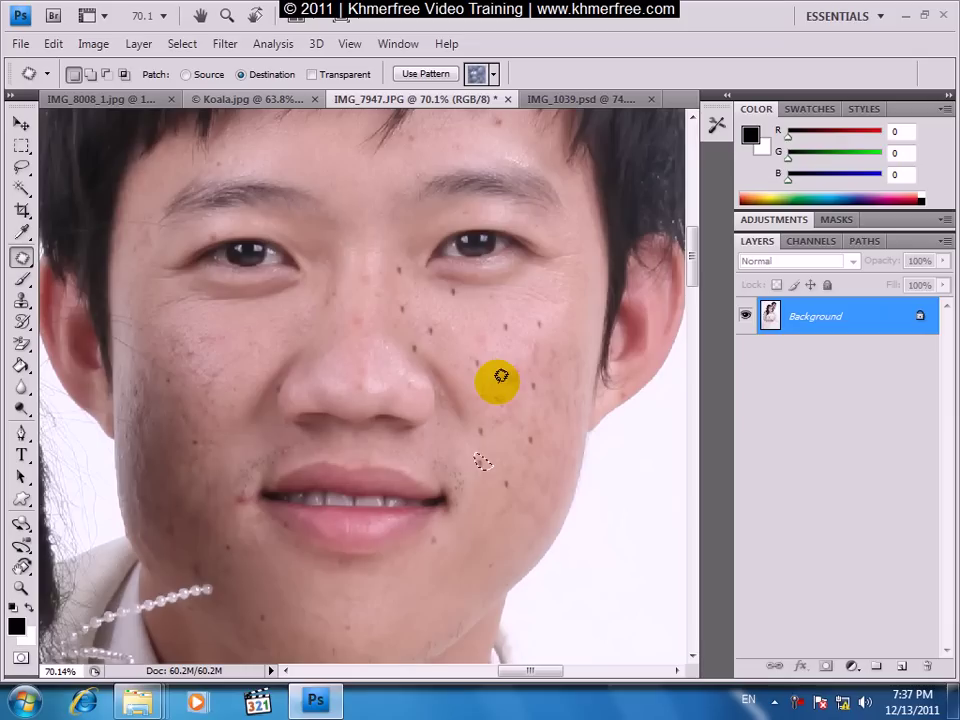
pyautogui.click(418, 390)
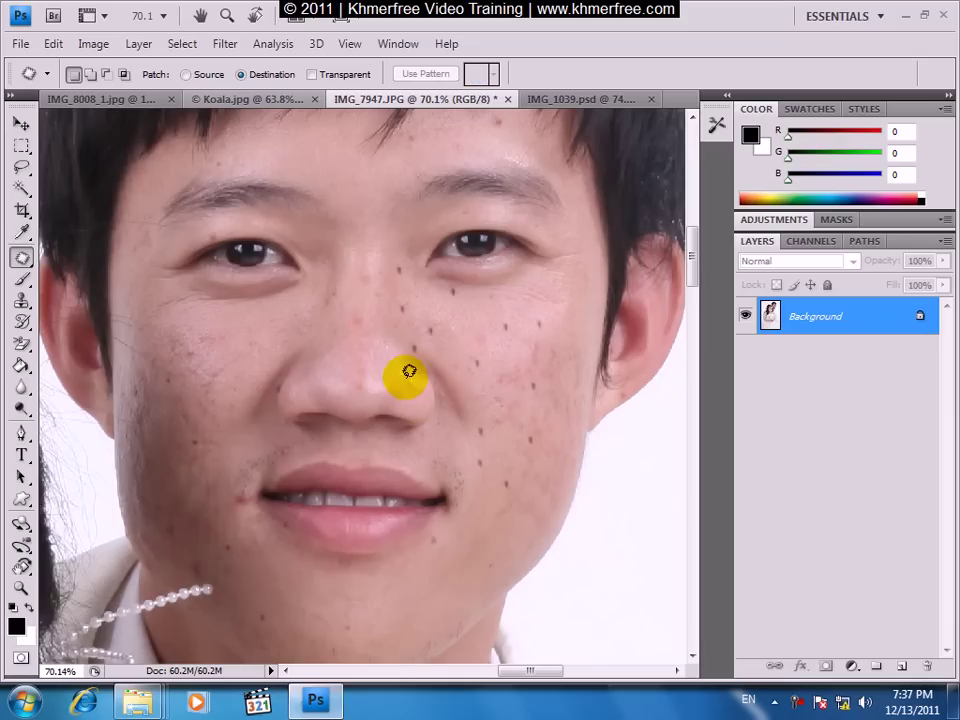
pyautogui.click(185, 74)
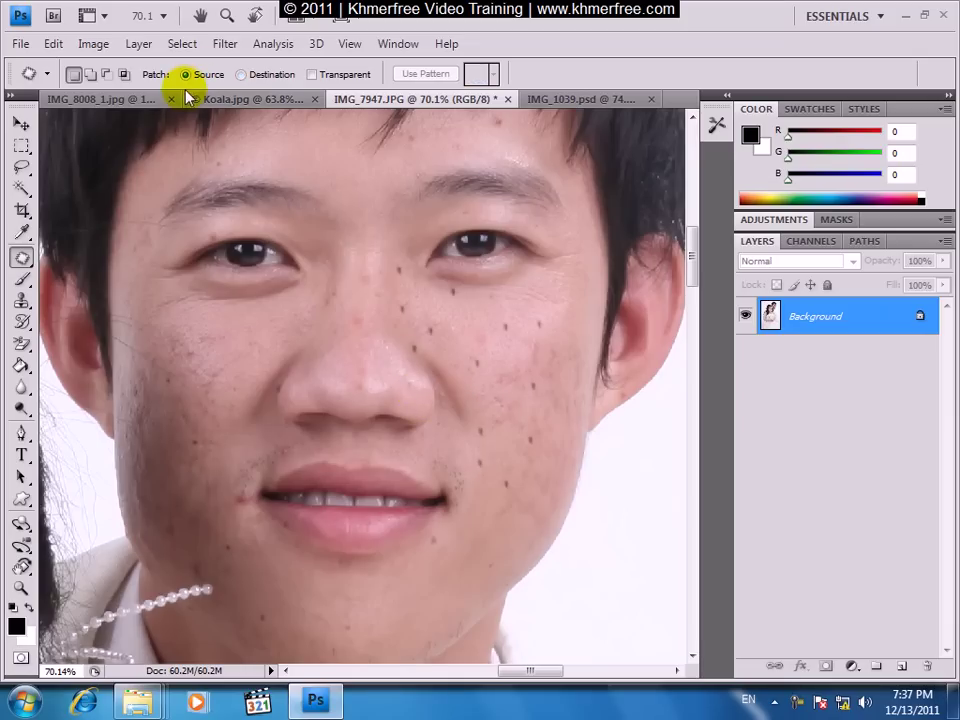
# Step: Turn on Transparent patching and patch the spot between the groom's eyes with forehead skin
pyautogui.click(328, 75)
pyautogui.moveTo(410, 262); pyautogui.dragTo(396, 213)
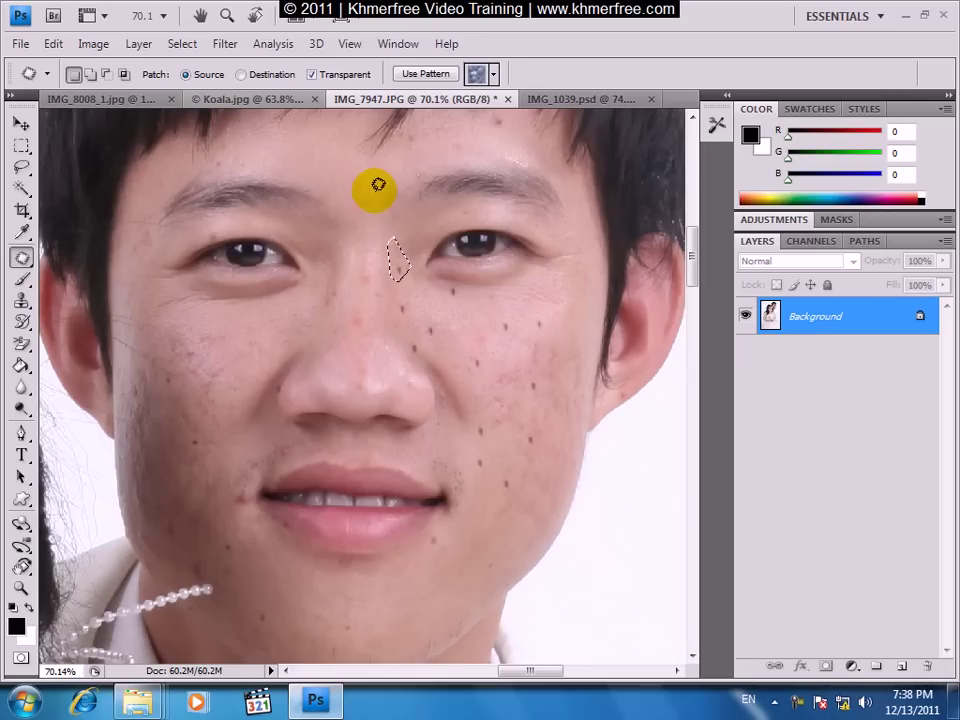
pyautogui.moveTo(393, 245); pyautogui.dragTo(379, 193)
pyautogui.moveTo(484, 326)
pyautogui.mouseDown()
pyautogui.moveTo(433, 326)
pyautogui.moveTo(452, 328)
pyautogui.moveTo(442, 342)
pyautogui.moveTo(429, 315)
pyautogui.mouseUp()
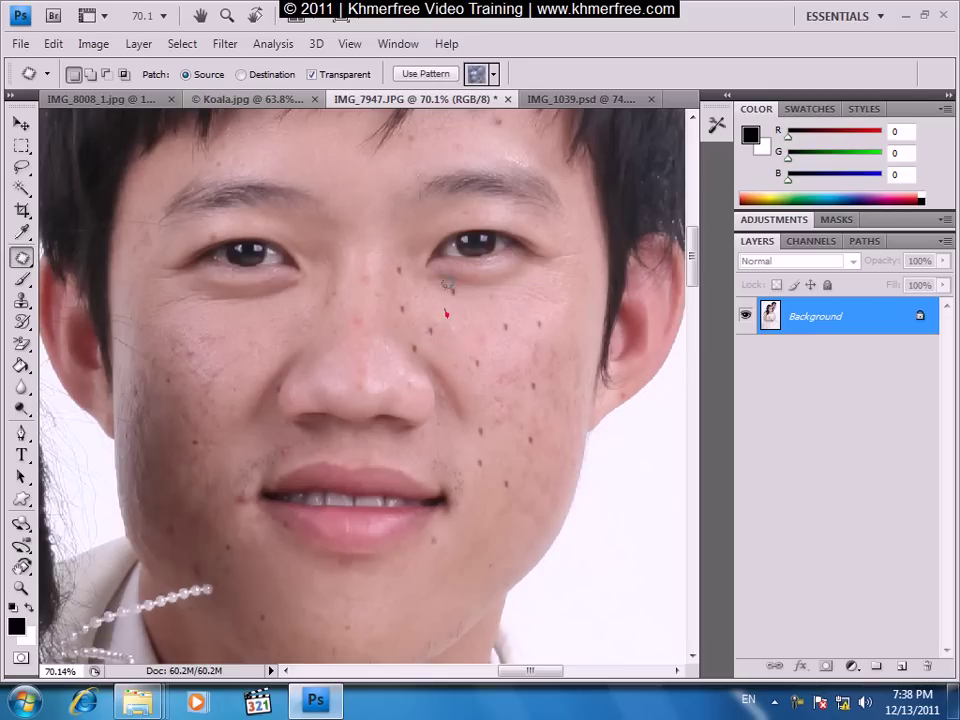
# Step: Turn Transparent off, patch a spot near the groom's lip, then zoom out and recentre his face
pyautogui.click(312, 75)
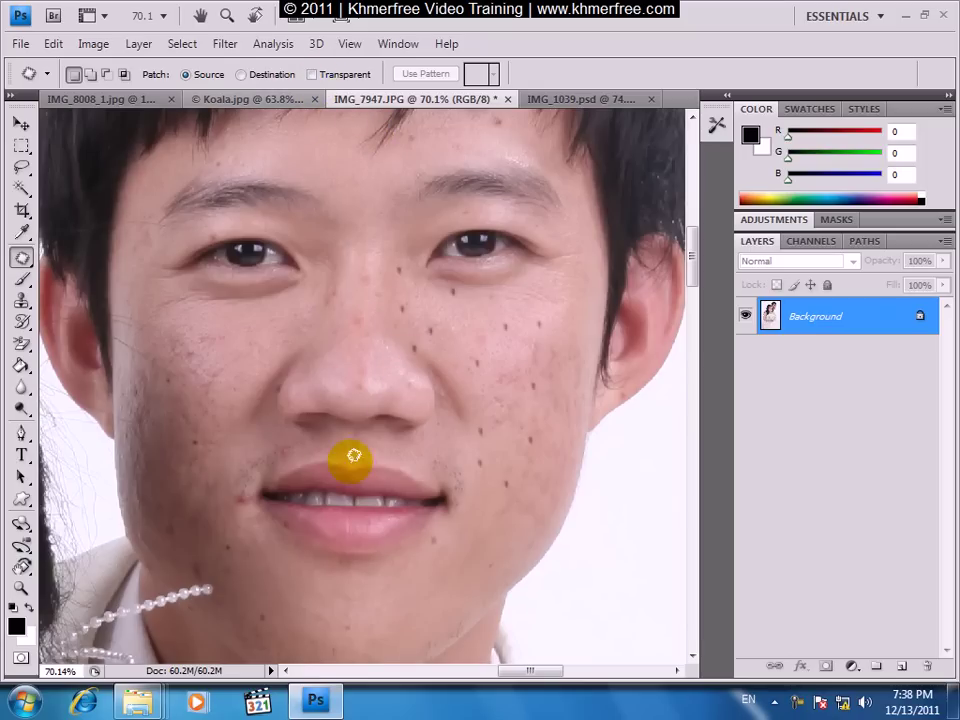
pyautogui.scroll(1, 353, 456)
pyautogui.scroll(1, 343, 454)
pyautogui.moveTo(310, 450); pyautogui.dragTo(355, 452)
pyautogui.click(386, 429)
pyautogui.scroll(-1, 392, 429)
pyautogui.moveTo(528, 452)
pyautogui.mouseDown()
pyautogui.moveTo(412, 449)
pyautogui.moveTo(446, 470)
pyautogui.mouseUp()
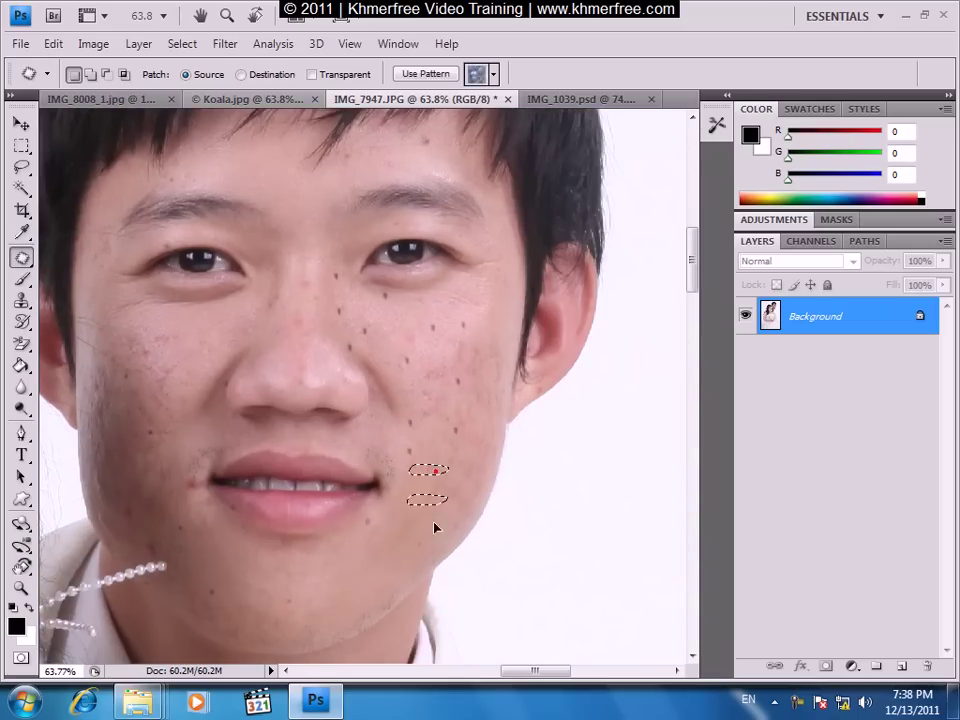
# Step: Patch the first few dark moles on the groom's cheek with clean skin
pyautogui.moveTo(403, 403); pyautogui.dragTo(418, 452)
pyautogui.click(468, 478)
pyautogui.click(446, 400)
pyautogui.moveTo(439, 396); pyautogui.dragTo(430, 469)
pyautogui.click(432, 464)
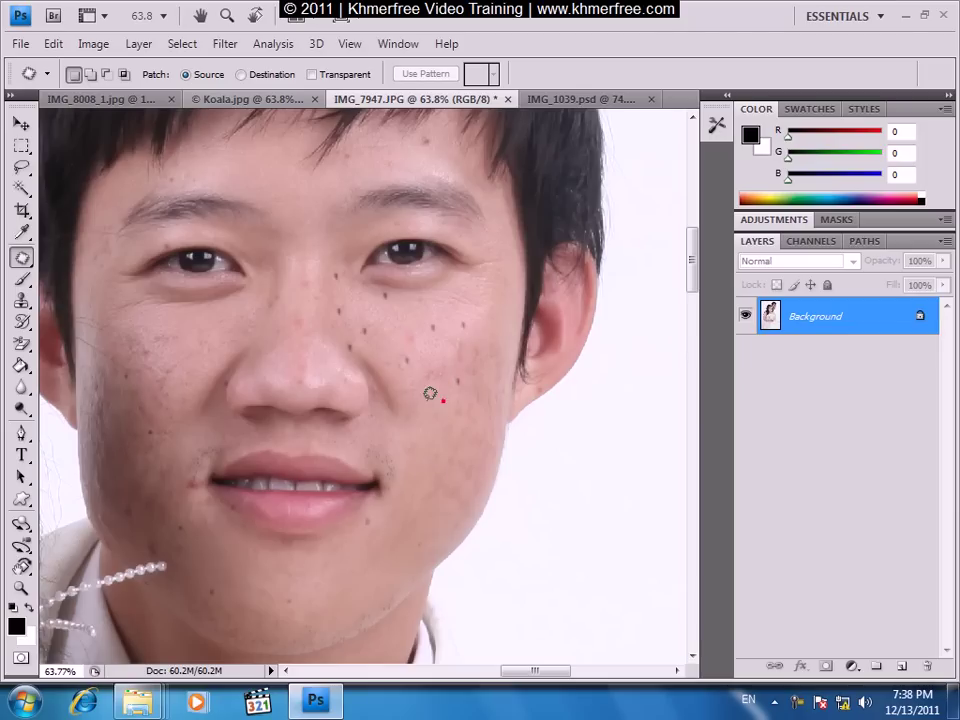
pyautogui.moveTo(440, 347); pyautogui.dragTo(443, 400)
pyautogui.click(445, 441)
# Step: Patch the next cheek moles, including a small one and one beside the nose
pyautogui.moveTo(484, 345)
pyautogui.mouseDown()
pyautogui.moveTo(457, 308)
pyautogui.moveTo(439, 386)
pyautogui.mouseUp()
pyautogui.click(450, 347)
pyautogui.moveTo(453, 322)
pyautogui.mouseDown()
pyautogui.moveTo(438, 308)
pyautogui.moveTo(422, 347)
pyautogui.moveTo(457, 327)
pyautogui.mouseUp()
pyautogui.click(422, 354)
pyautogui.moveTo(396, 361)
pyautogui.mouseDown()
pyautogui.moveTo(400, 352)
pyautogui.moveTo(370, 330)
pyautogui.mouseUp()
pyautogui.click(433, 306)
pyautogui.click(375, 330)
# Step: Patch over the mole next to the groom's nose
pyautogui.click(379, 337)
pyautogui.click(349, 349)
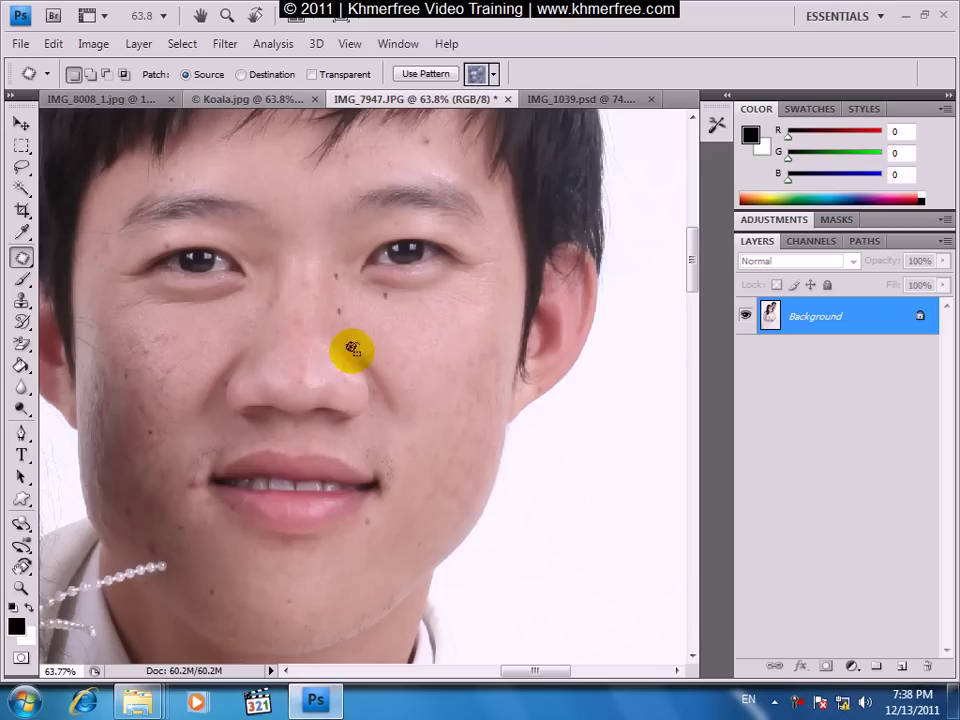
pyautogui.moveTo(349, 313); pyautogui.dragTo(337, 310)
pyautogui.click(381, 306)
pyautogui.moveTo(344, 310)
pyautogui.mouseDown()
pyautogui.moveTo(360, 311)
pyautogui.moveTo(344, 310)
pyautogui.moveTo(379, 293)
pyautogui.moveTo(343, 306)
pyautogui.moveTo(377, 332)
pyautogui.mouseUp()
# Step: Patch the mole near the eye corner, then move the view toward the mouth and chin
pyautogui.moveTo(338, 266); pyautogui.dragTo(336, 306)
pyautogui.moveTo(410, 316)
pyautogui.mouseDown()
pyautogui.moveTo(384, 290)
pyautogui.moveTo(487, 368)
pyautogui.moveTo(465, 342)
pyautogui.moveTo(504, 324)
pyautogui.moveTo(426, 306)
pyautogui.mouseUp()
pyautogui.click(429, 279)
pyautogui.click(440, 274)
pyautogui.click(193, 446)
pyautogui.moveTo(289, 443); pyautogui.dragTo(374, 464)
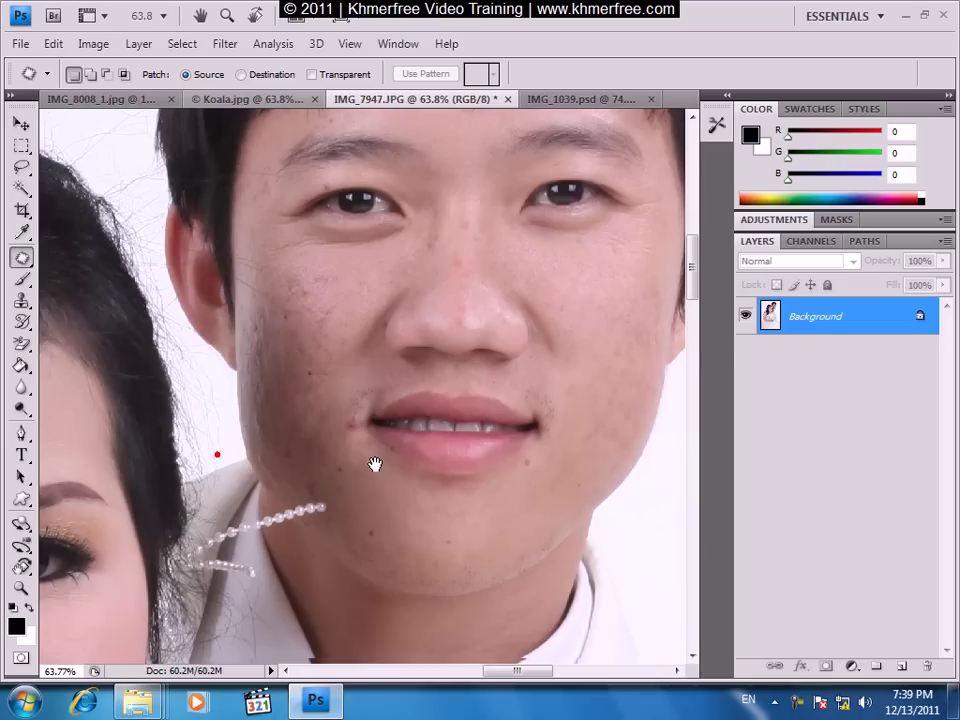
# Step: Zoom in to 123% and patch the spots by the groom's mouth corner
pyautogui.scroll(3, 374, 464)
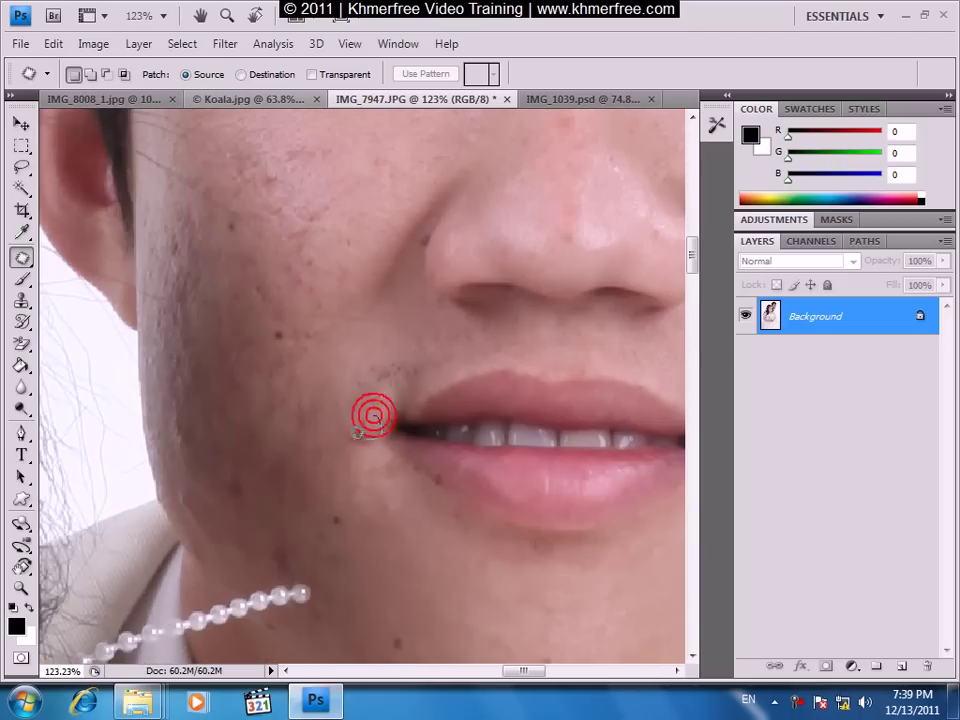
pyautogui.moveTo(353, 407); pyautogui.dragTo(370, 413)
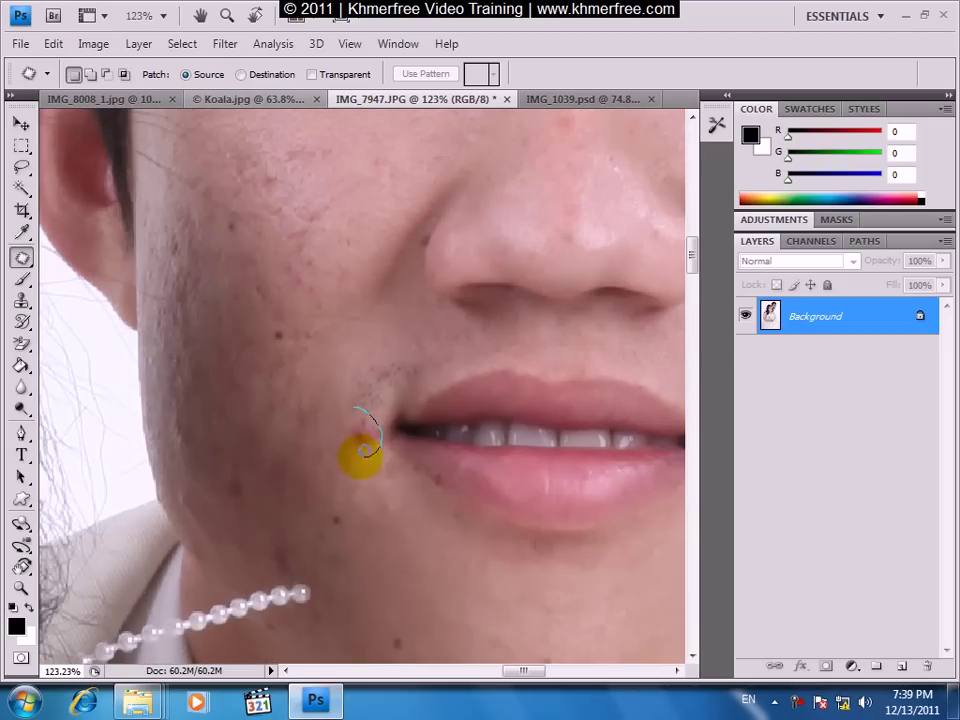
pyautogui.moveTo(370, 450); pyautogui.dragTo(335, 358)
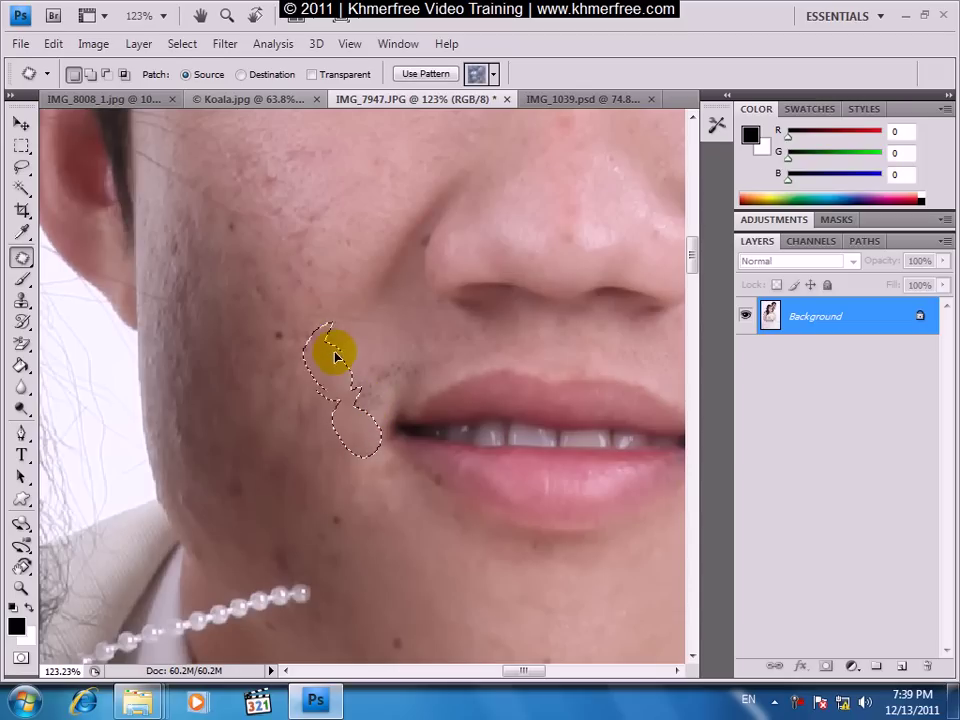
pyautogui.click(334, 350)
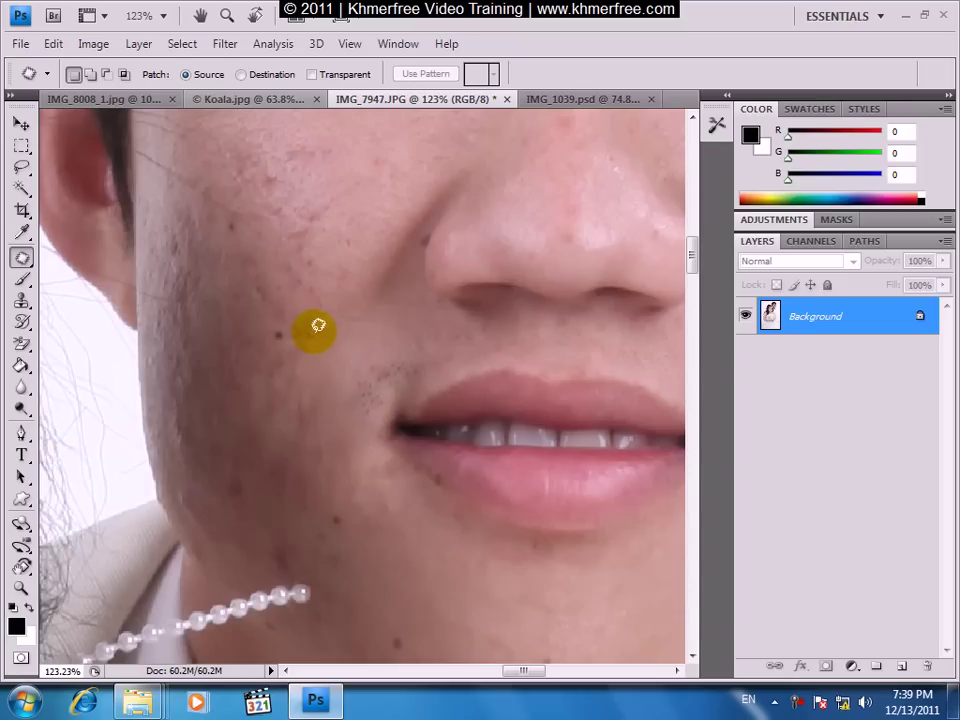
# Step: Patch two more spots on the groom's lower cheek with clean skin
pyautogui.moveTo(274, 313)
pyautogui.mouseDown()
pyautogui.moveTo(276, 336)
pyautogui.moveTo(300, 355)
pyautogui.mouseUp()
pyautogui.click(320, 342)
pyautogui.moveTo(270, 313)
pyautogui.mouseDown()
pyautogui.moveTo(370, 300)
pyautogui.moveTo(320, 285)
pyautogui.moveTo(315, 369)
pyautogui.mouseUp()
pyautogui.click(315, 358)
# Step: Zoom out to 58% and pan across the bride's face, then back to the groom
pyautogui.scroll(-3, 315, 350)
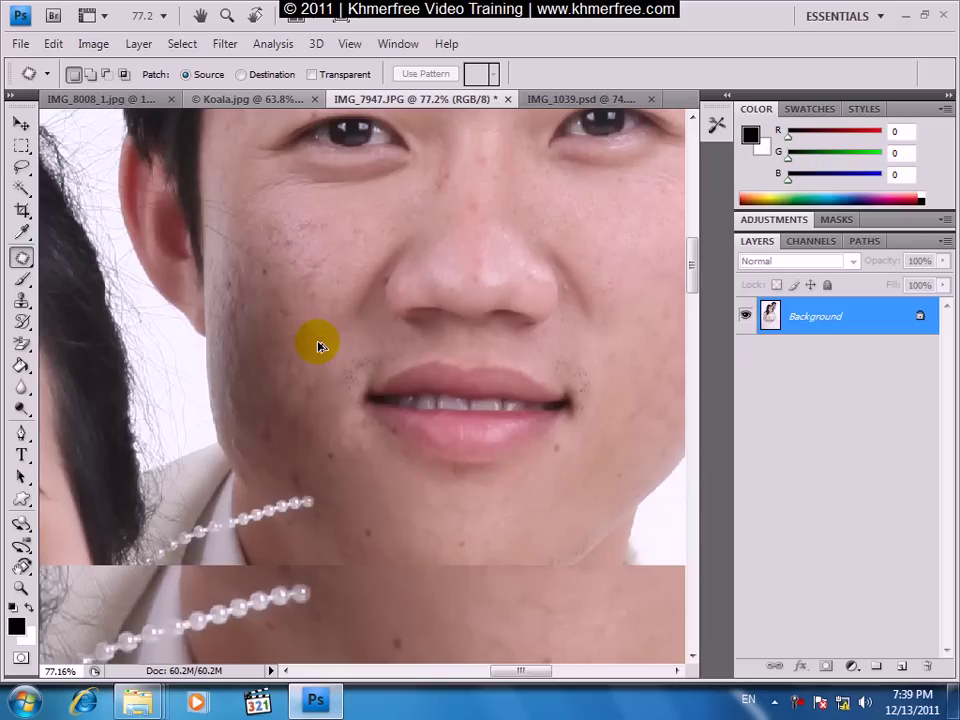
pyautogui.scroll(-3, 317, 345)
pyautogui.click(398, 364)
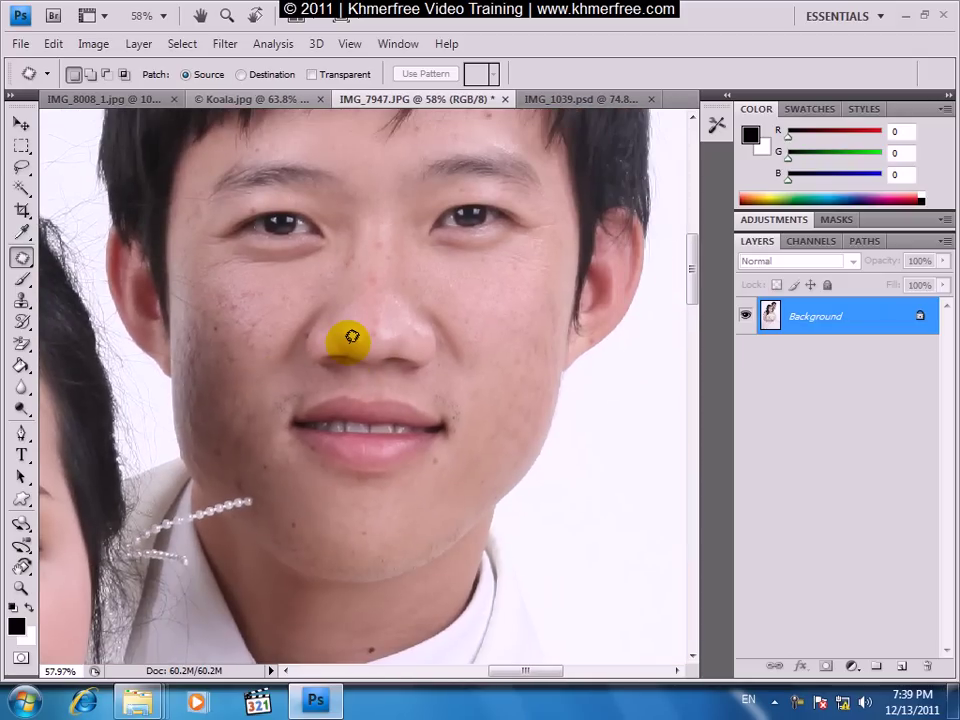
pyautogui.moveTo(332, 428); pyautogui.dragTo(461, 311)
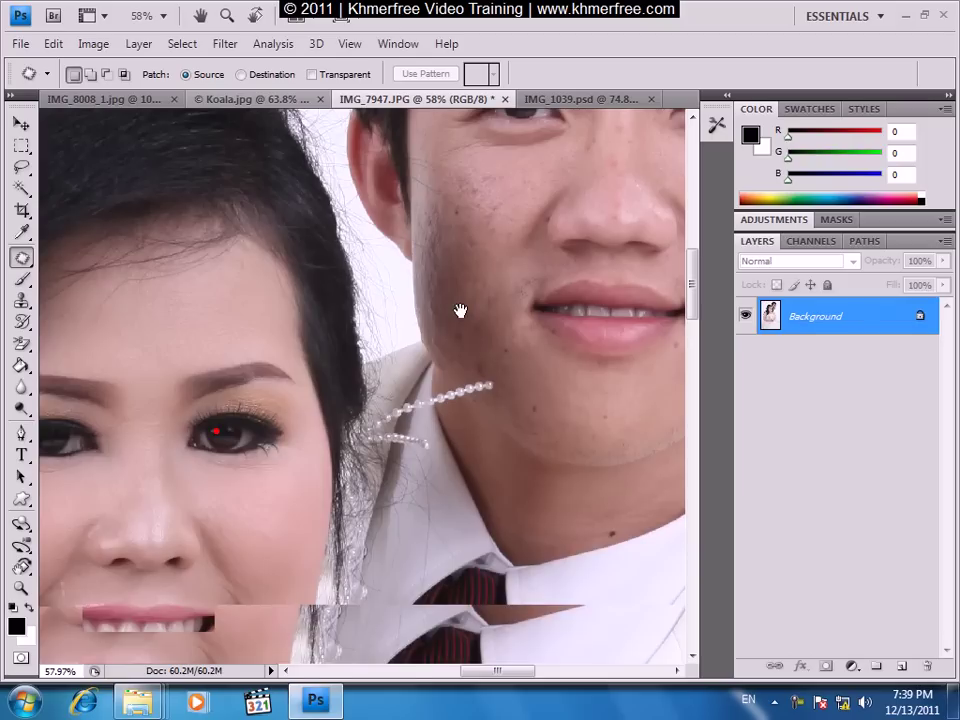
pyautogui.moveTo(263, 428)
pyautogui.mouseDown()
pyautogui.moveTo(395, 305)
pyautogui.moveTo(313, 388)
pyautogui.mouseUp()
pyautogui.moveTo(390, 325)
pyautogui.mouseDown()
pyautogui.moveTo(379, 341)
pyautogui.moveTo(375, 429)
pyautogui.mouseUp()
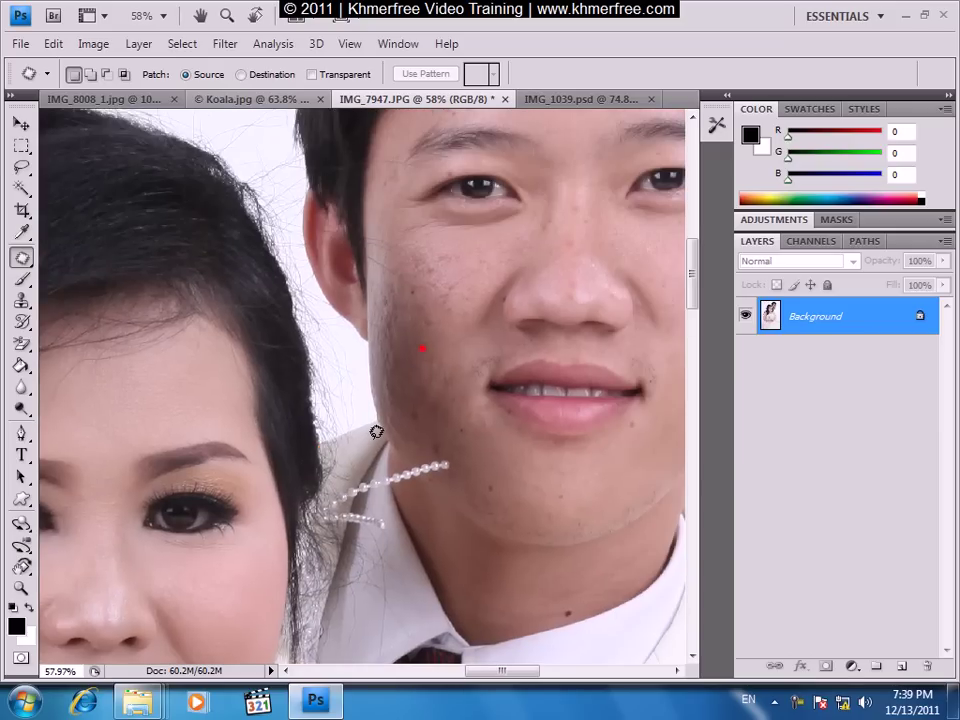